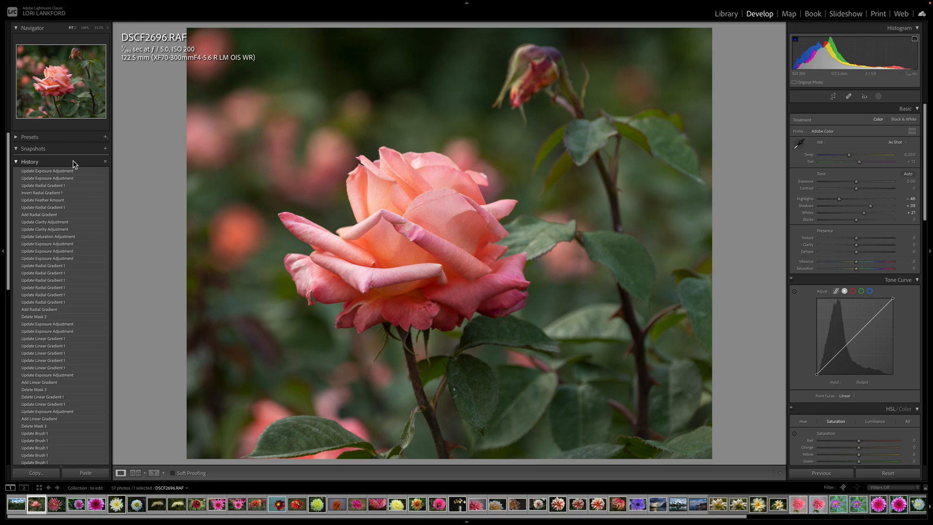
Collapse the History list and raise the Red saturation in the HSL adjustments to +15.
left_click(17, 163)
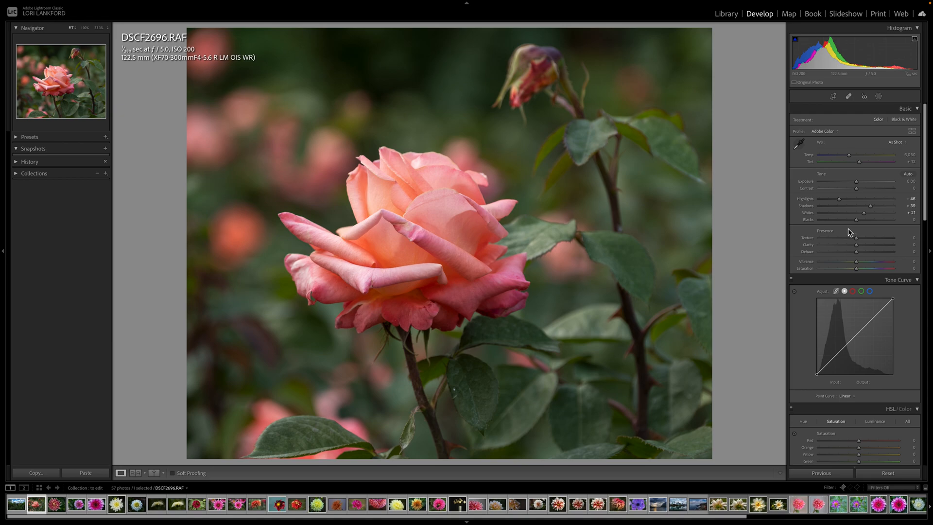
scroll(849, 372, "down", 3)
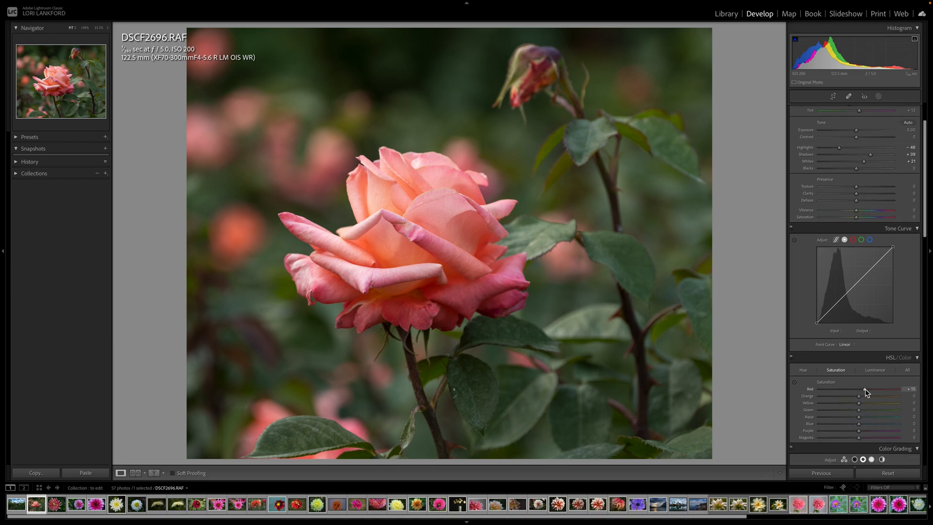
scroll(848, 330, "up", 3)
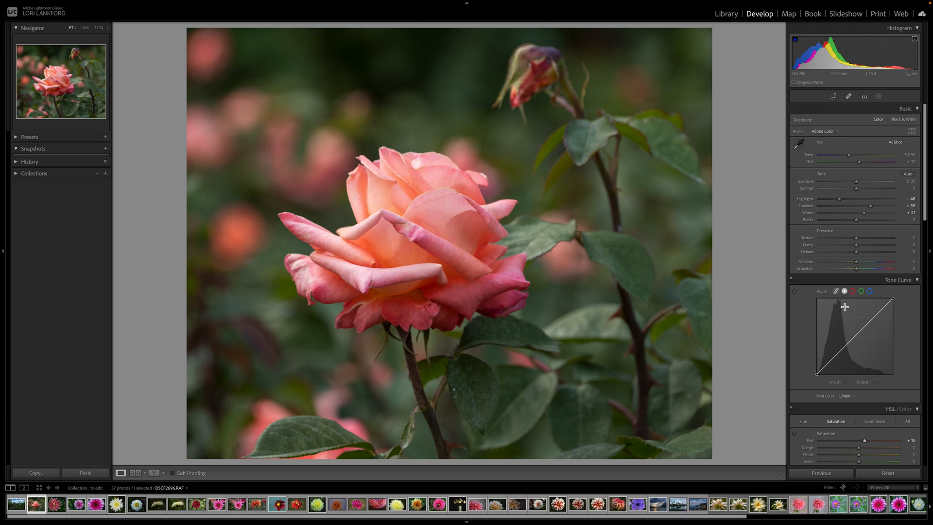
Create a Select Subject mask for the rose and rename it "Flower body".
left_click(880, 97)
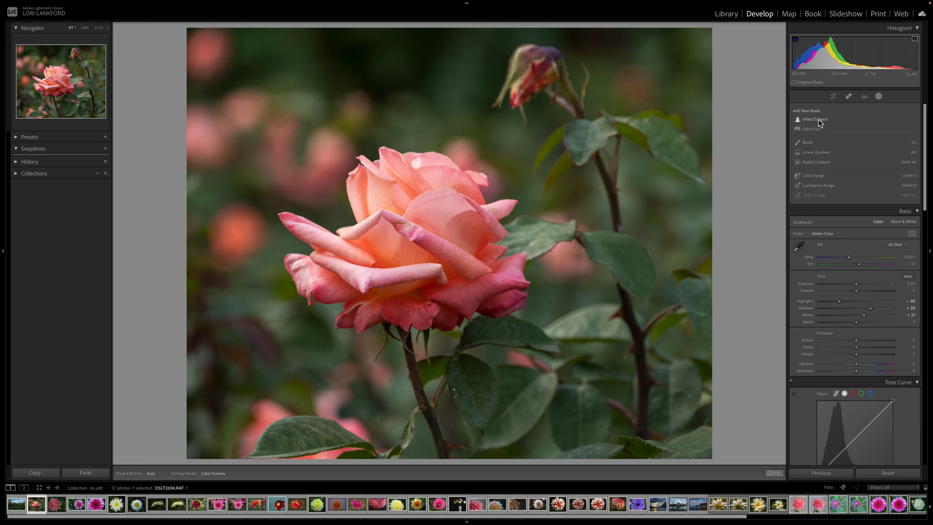
left_click(819, 121)
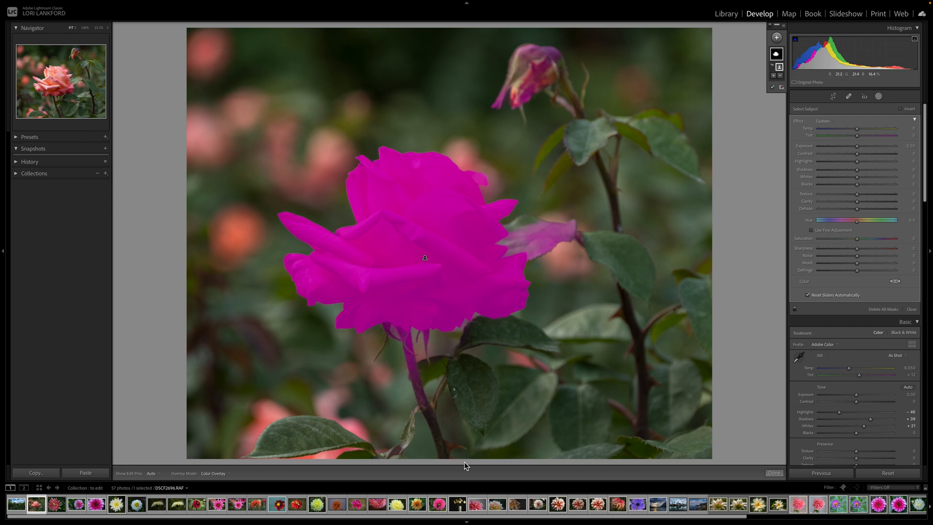
left_click(784, 26)
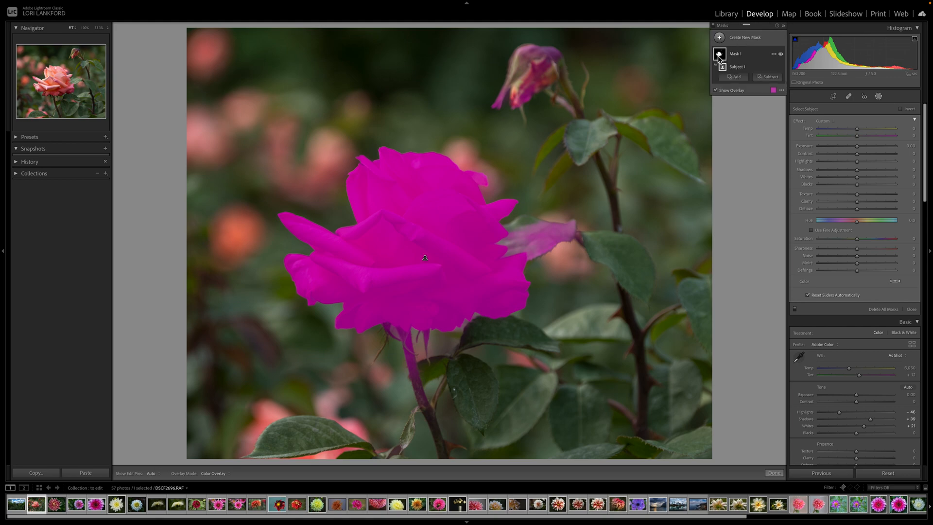
left_click(773, 54)
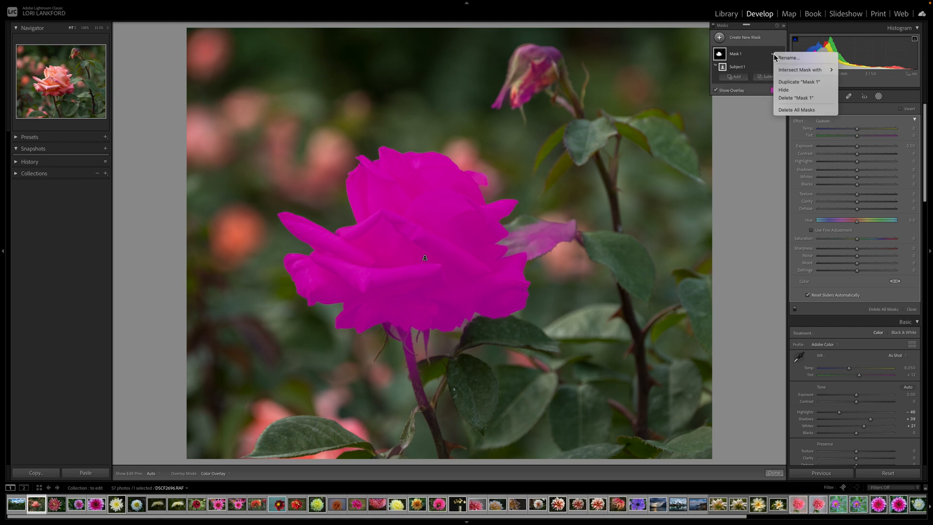
left_click(790, 59)
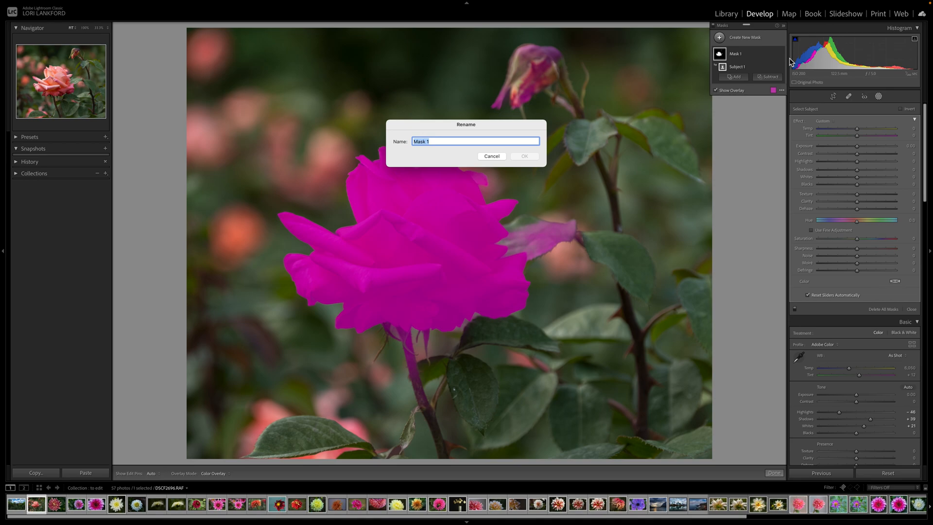
type("Flower body")
left_click(520, 156)
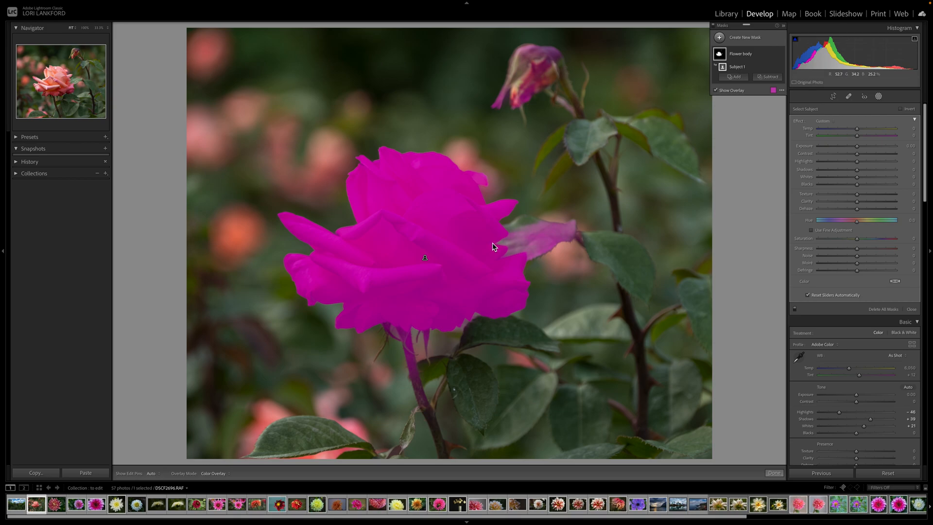
Subtract the wilted bud above the rose from the Flower body mask with a brush.
left_click(770, 79)
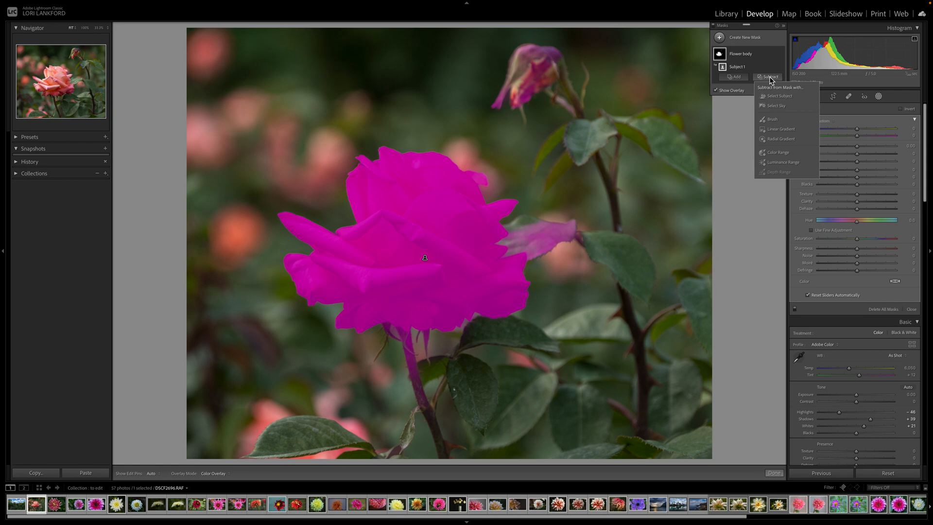
left_click(773, 120)
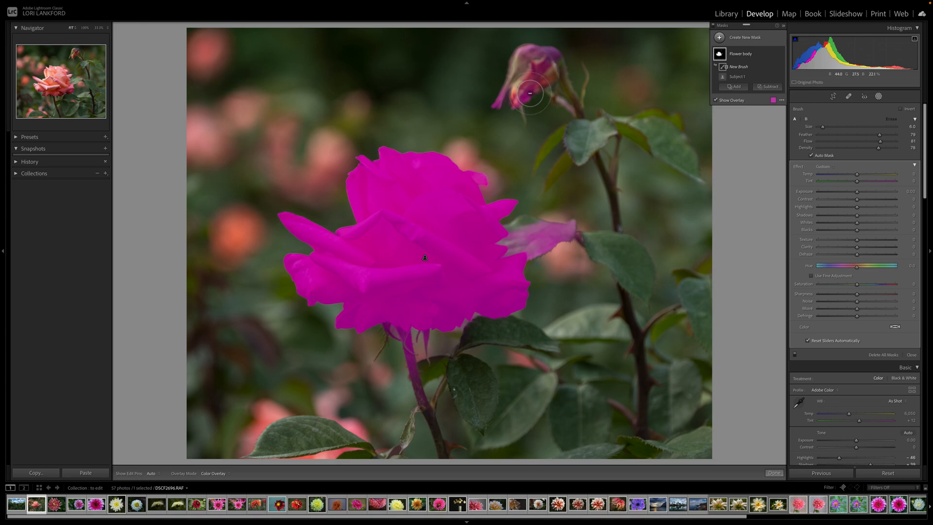
key("h")
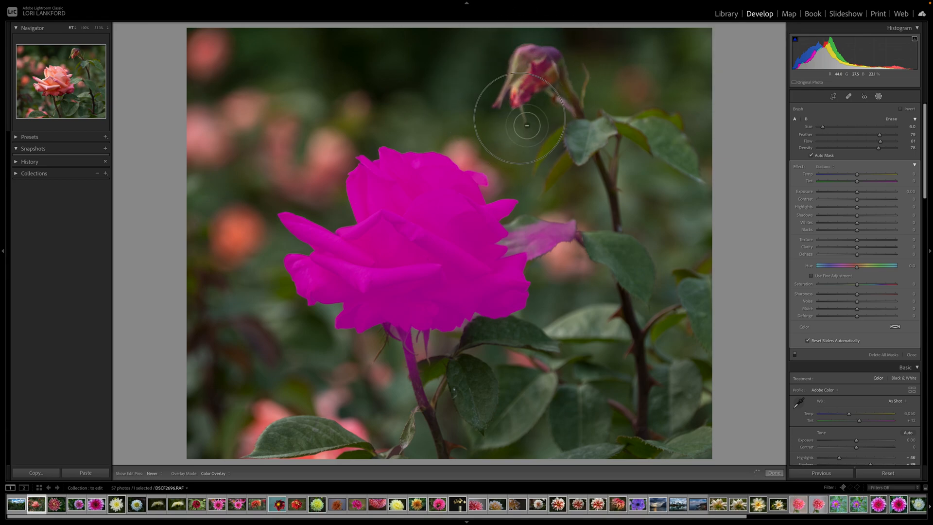
key("h")
key("h")
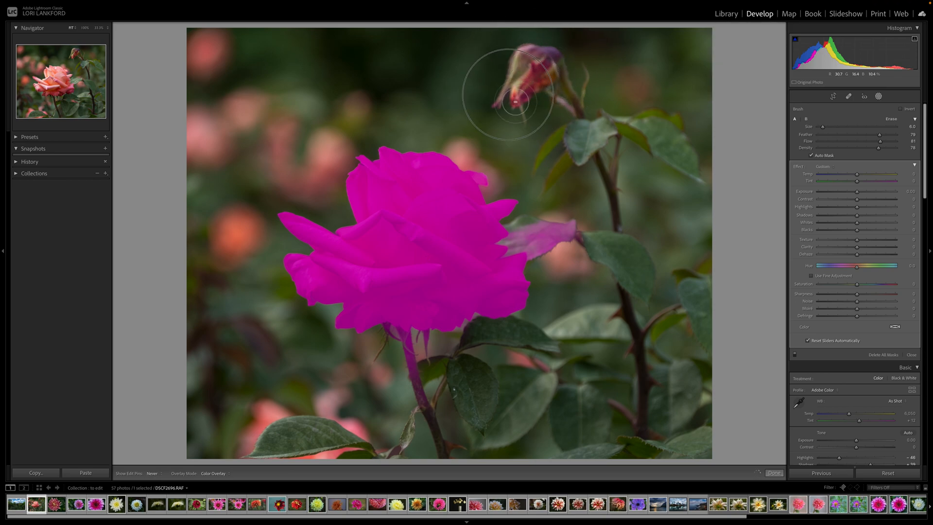
key("h")
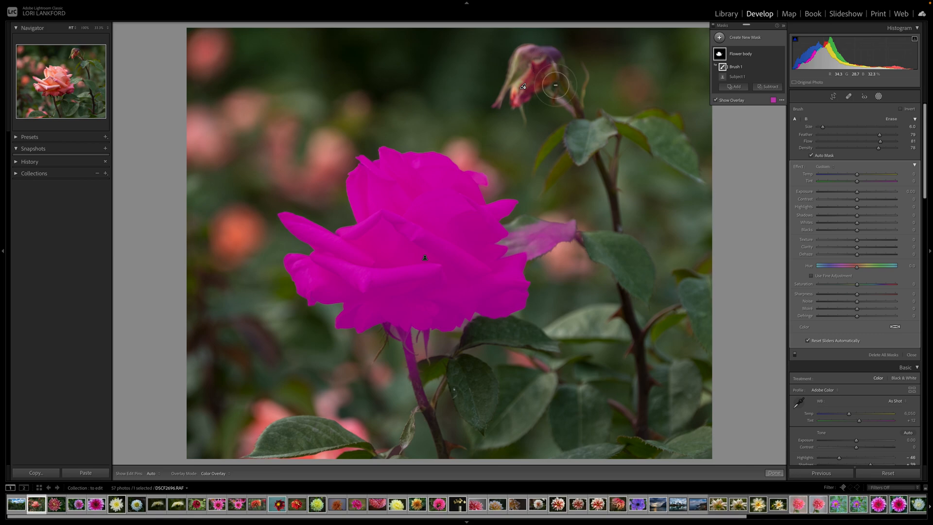
Brush the leaf beside the rose and the stem below it out of the Flower body mask.
key("h")
mouse_move(563, 239)
left_mouse_down()
mouse_move(544, 242)
mouse_move(565, 227)
mouse_move(555, 216)
mouse_move(578, 239)
mouse_move(568, 255)
mouse_move(554, 255)
mouse_move(551, 271)
mouse_move(511, 241)
mouse_move(552, 258)
left_mouse_up()
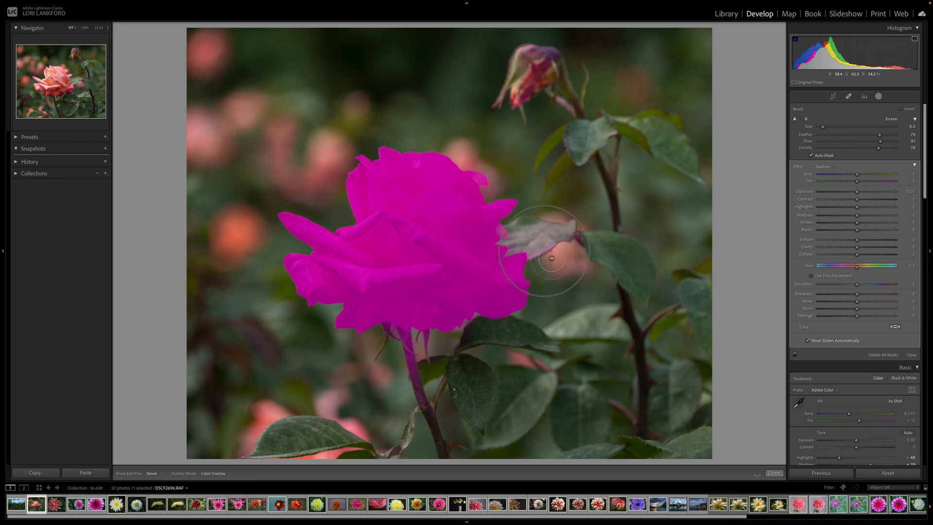
key("h")
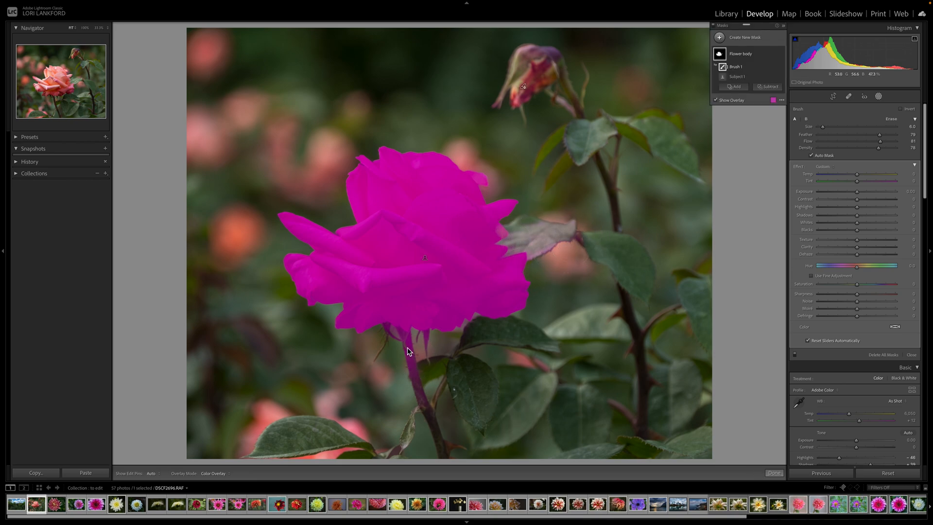
key("h")
key("h")
key("h")
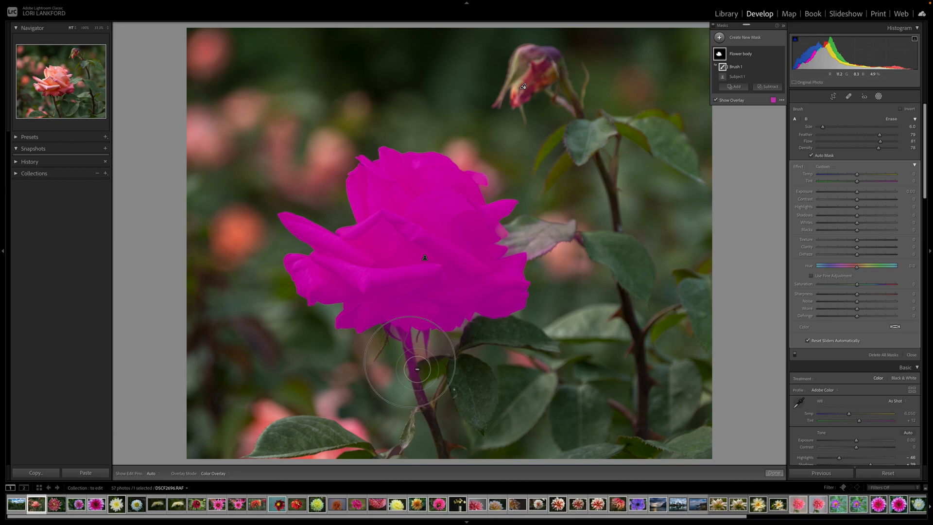
mouse_move(431, 412)
left_mouse_down()
mouse_move(420, 388)
mouse_move(411, 393)
mouse_move(432, 351)
left_mouse_up()
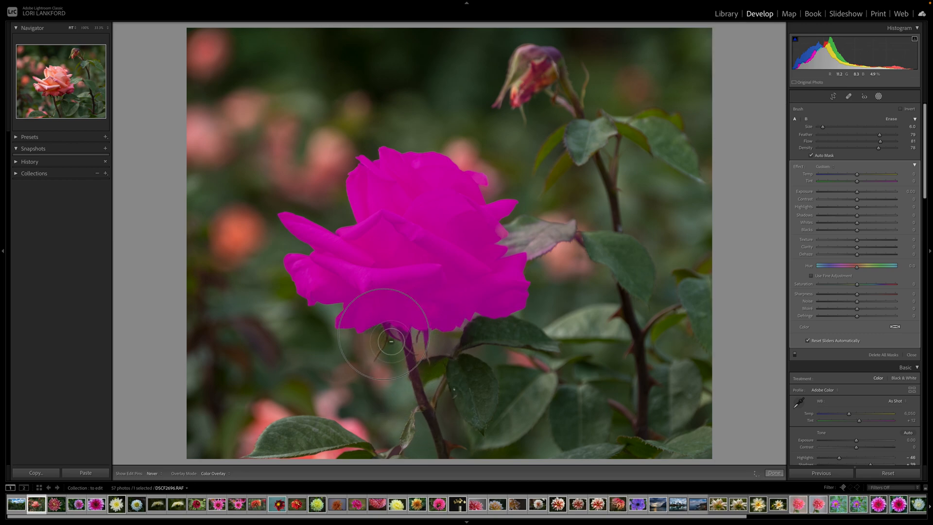
key("h")
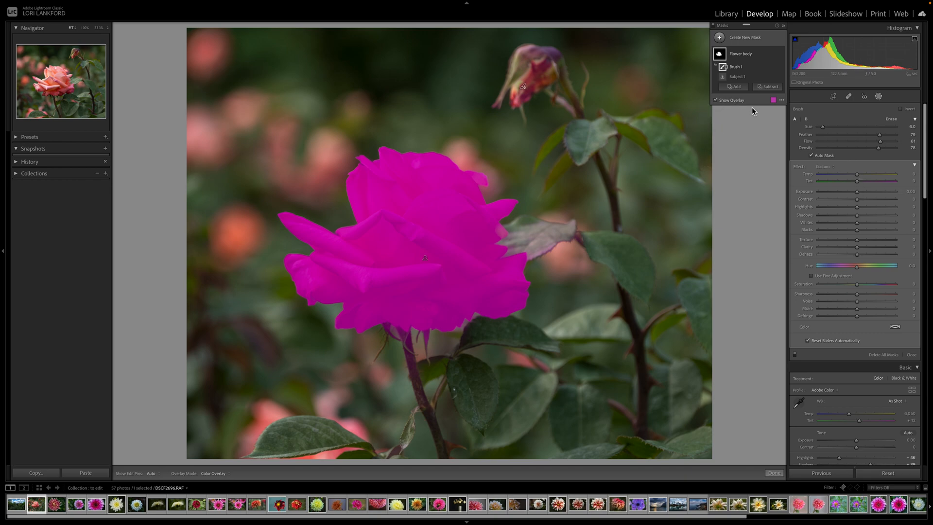
Hide the mask overlay and set the Flower body mask's Saturation to 38, Hue to -6.3 and Clarity to -35.
left_click(716, 100)
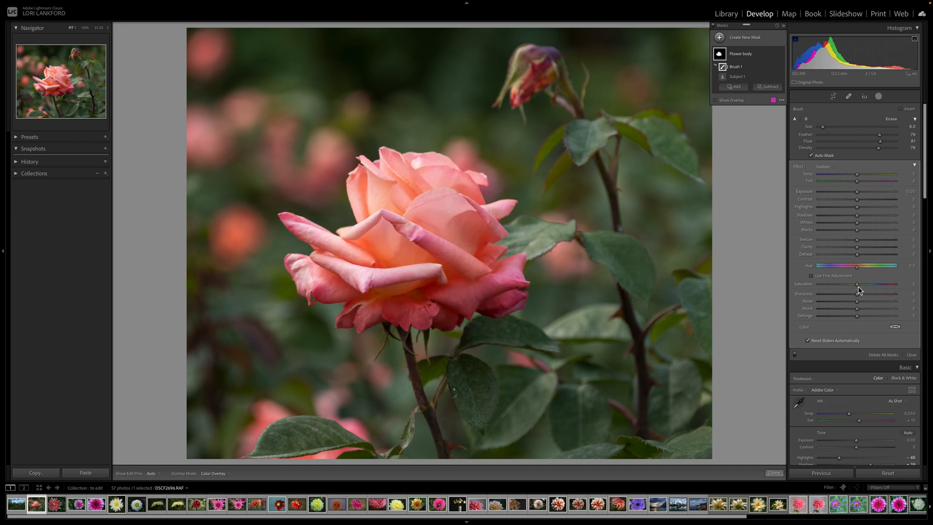
left_click_drag(857, 287, 867, 288)
left_click_drag(867, 285, 871, 286)
left_click_drag(858, 271, 857, 271)
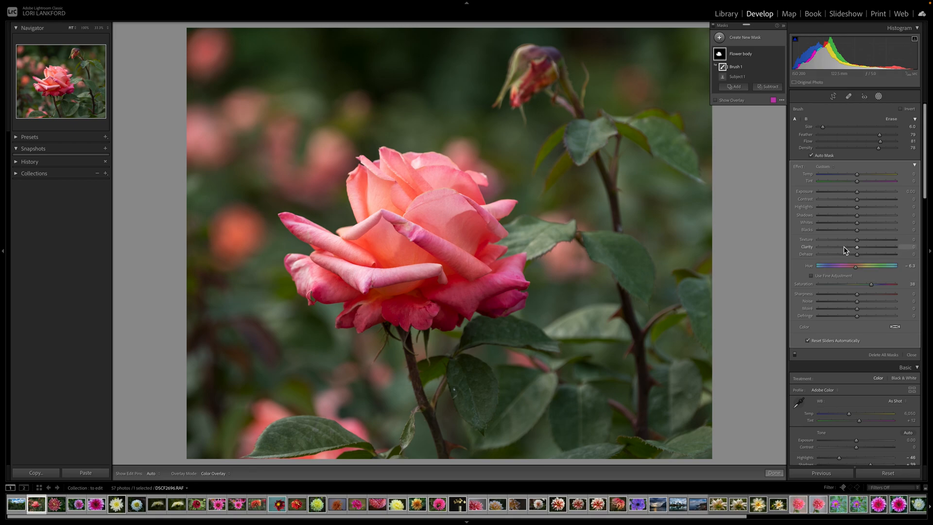
left_click(843, 247)
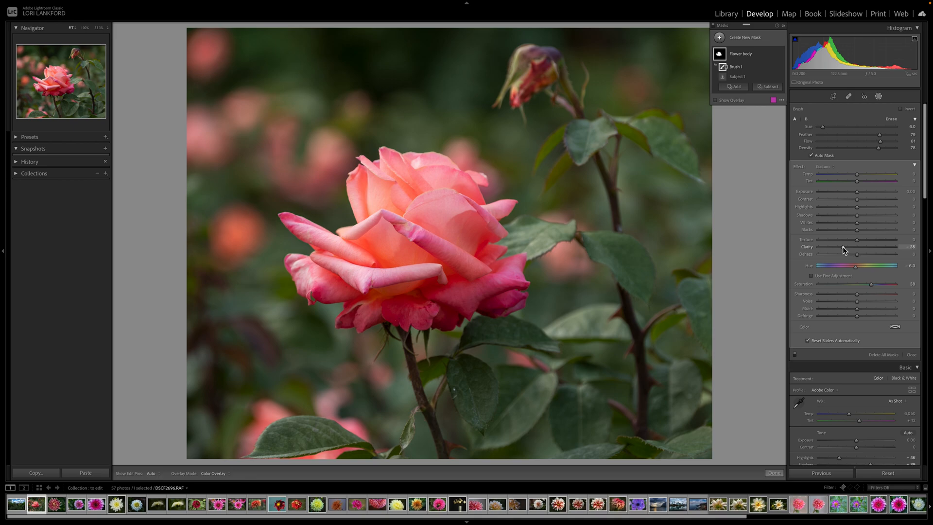
Set the Flower body mask's Highlights to -22 and Exposure to 0.16, compare before and after, and finish masking.
mouse_move(857, 207)
left_mouse_down()
mouse_move(845, 208)
mouse_move(858, 194)
left_mouse_up()
key("backslash")
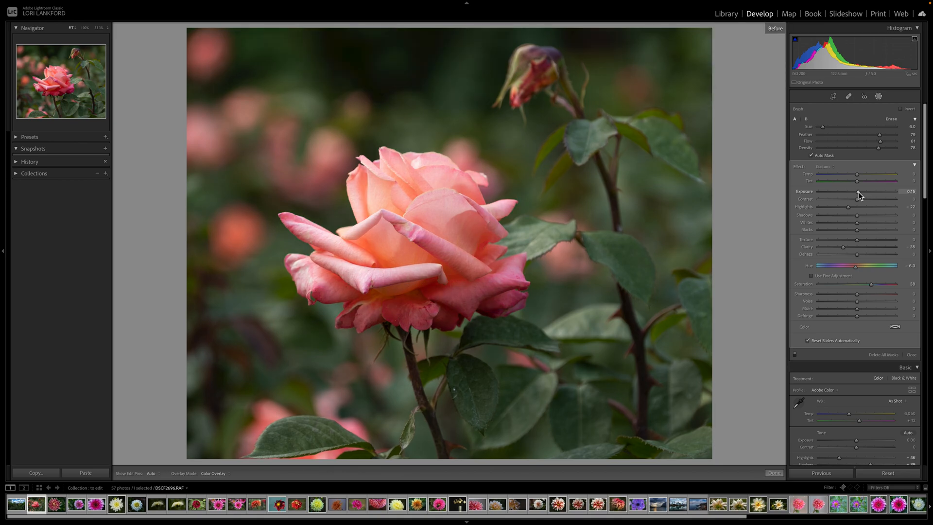
key("backslash")
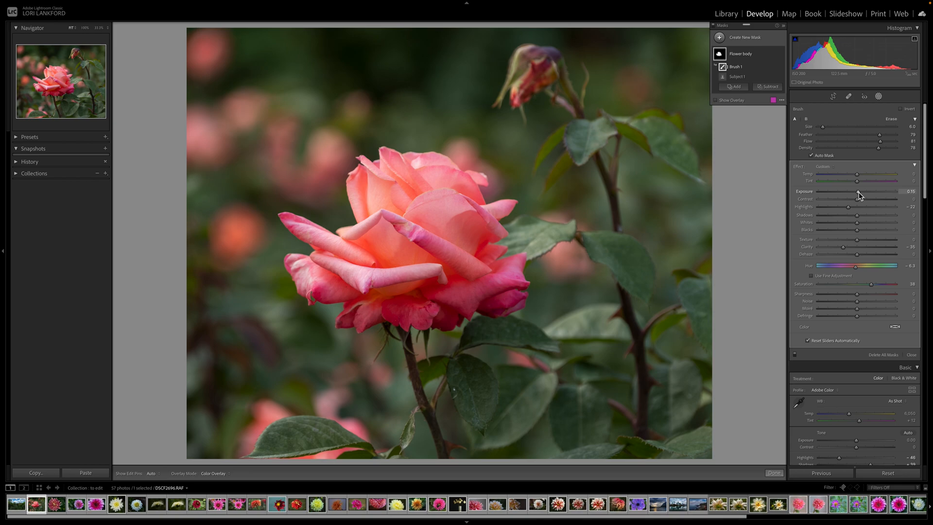
key("backslash")
key("backslash")
left_click(776, 473)
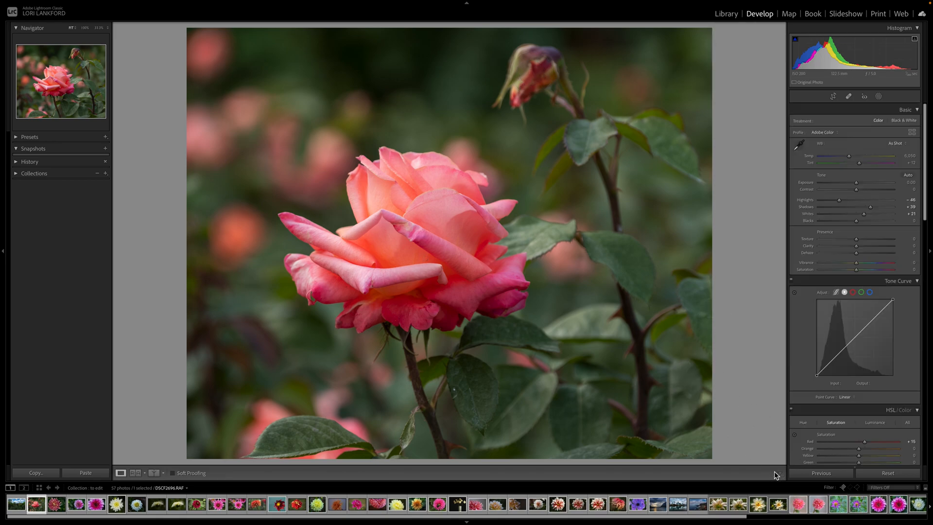
Reopen masking and try to add a new mask with Select Sky.
left_click(879, 97)
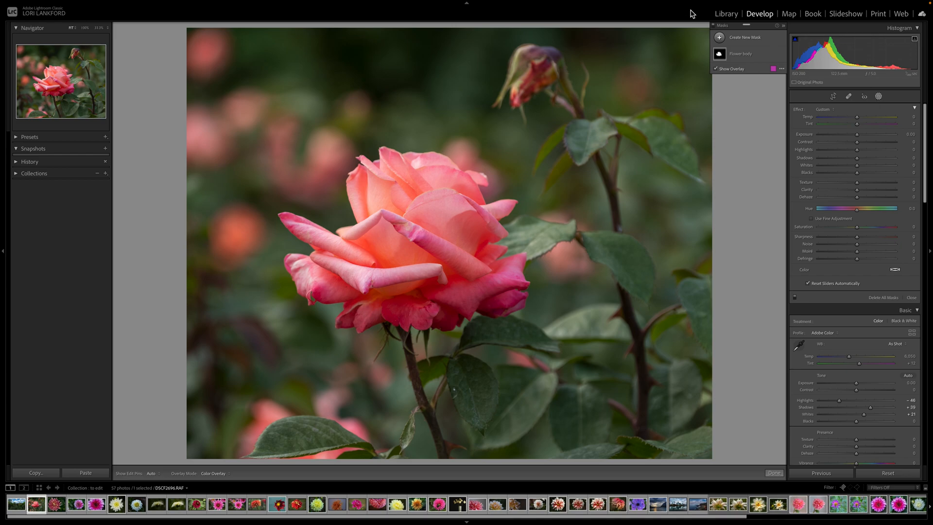
left_click(720, 38)
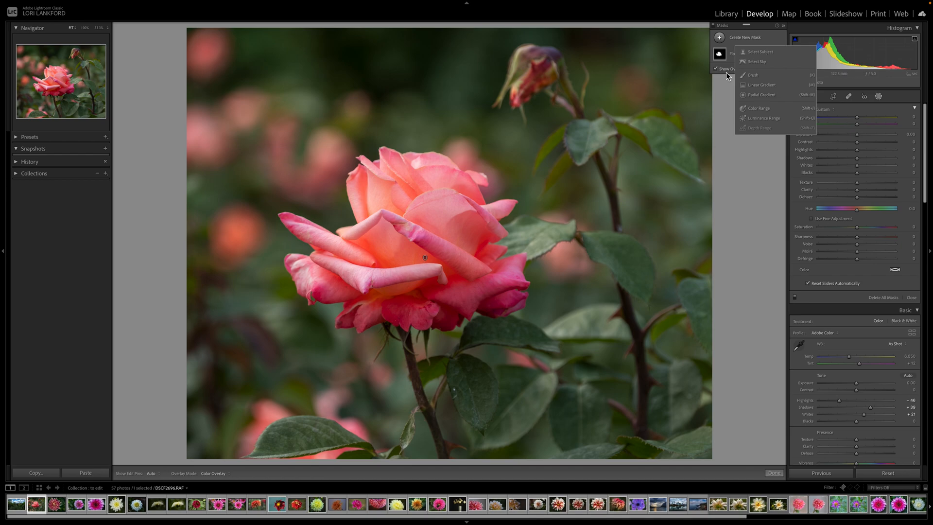
left_click(756, 62)
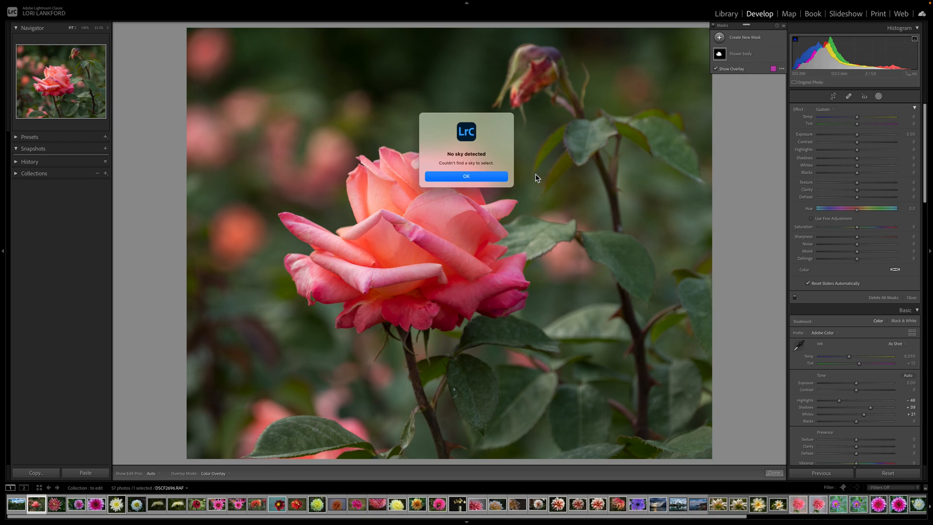
left_click(467, 176)
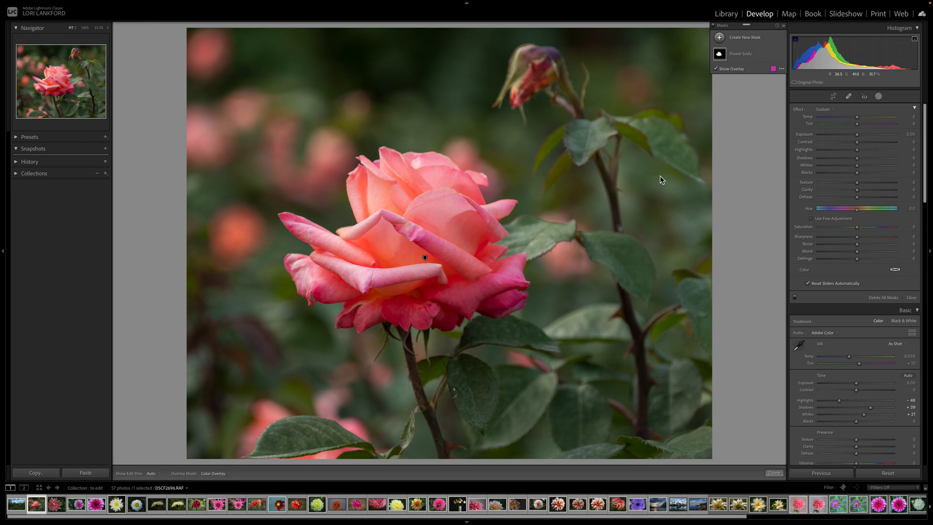
Create a second Select Subject mask and invert it so it covers the background around the rose.
left_click(720, 38)
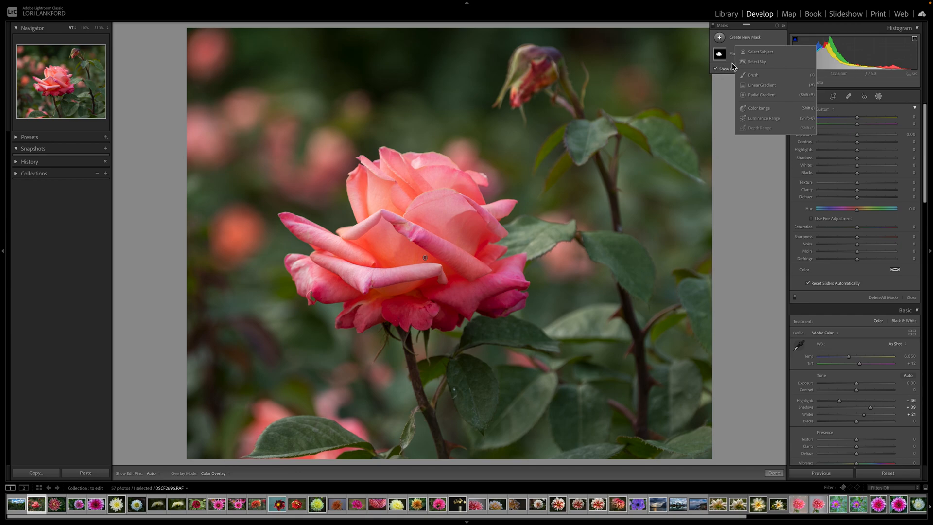
left_click(761, 52)
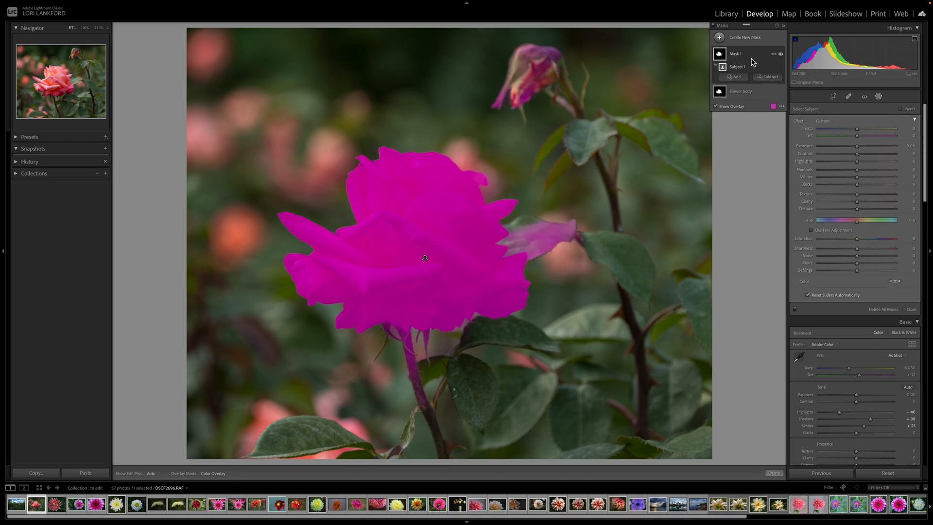
left_click(901, 110)
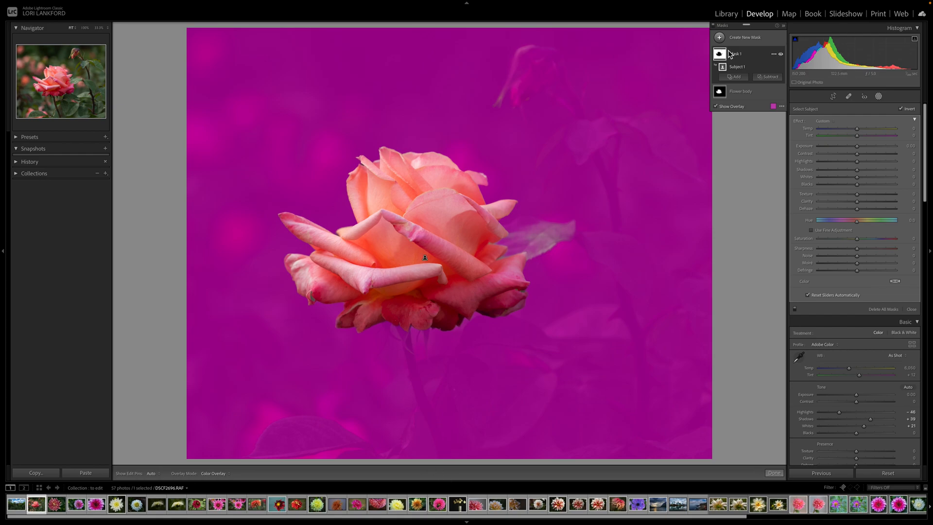
Hide the overlay, set the background mask's Exposure to -0.39, Texture to 18 and Saturation to -24, and compare before and after.
left_click(715, 106)
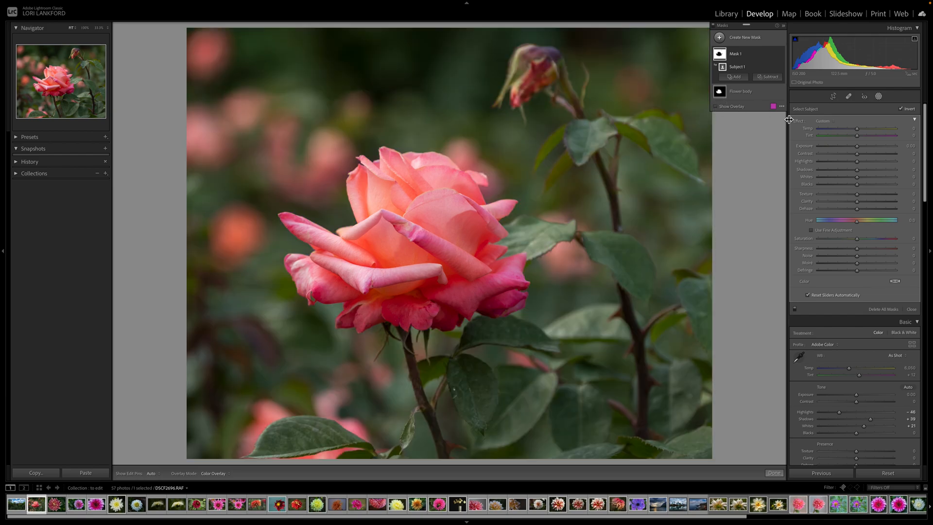
left_click_drag(857, 148, 854, 149)
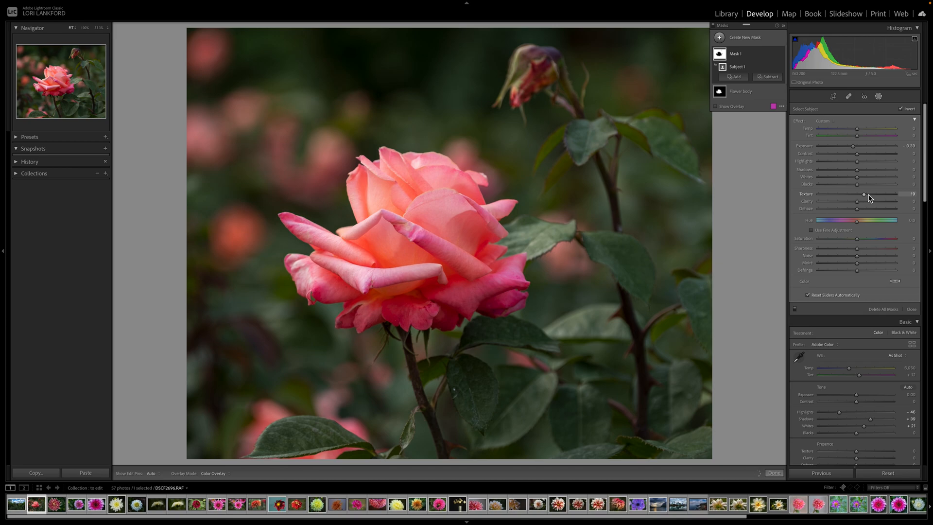
left_click_drag(857, 238, 848, 240)
key("backslash")
key("backslash")
key("backslash")
key("backslash")
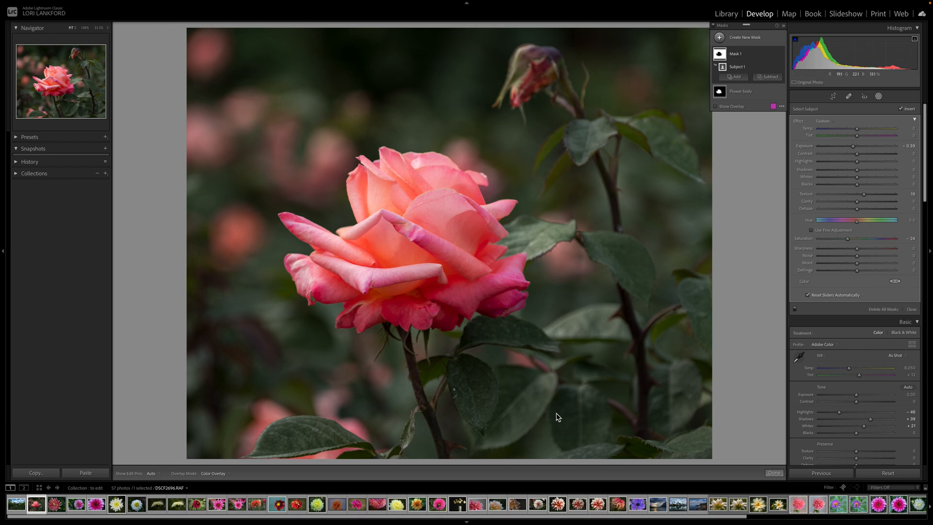
Open the city skyline photo with the lake reflection and create a Select Subject mask on it.
left_click(679, 505)
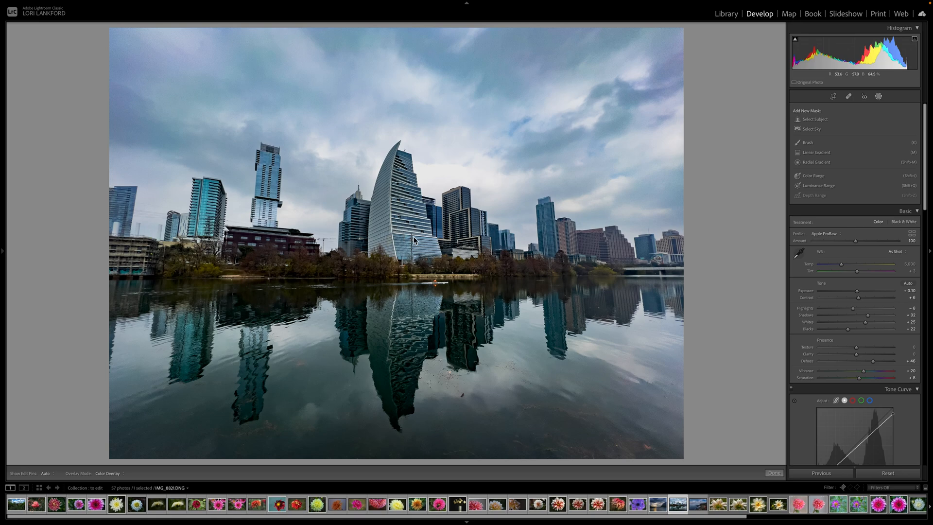
left_click(817, 121)
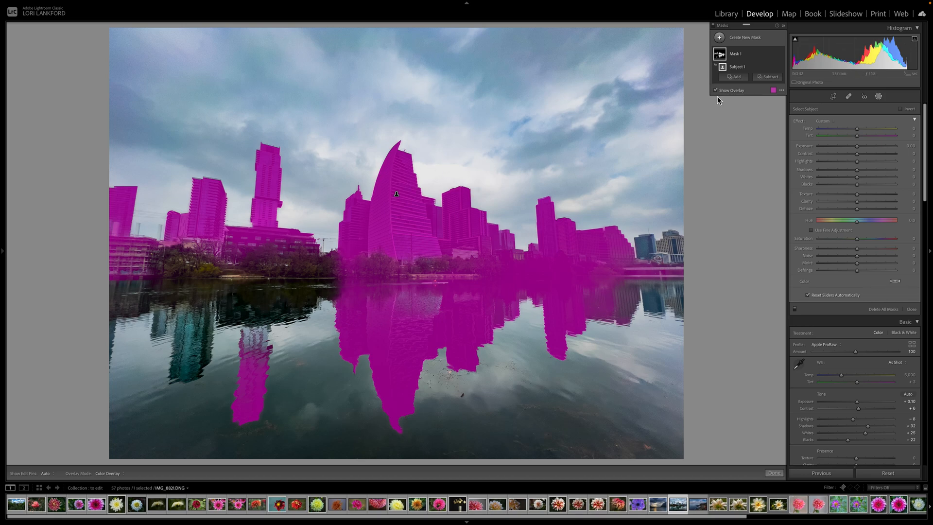
Add a brush to the subject mask and paint in the missed right-hand buildings and left-hand tower reflections.
left_click(737, 78)
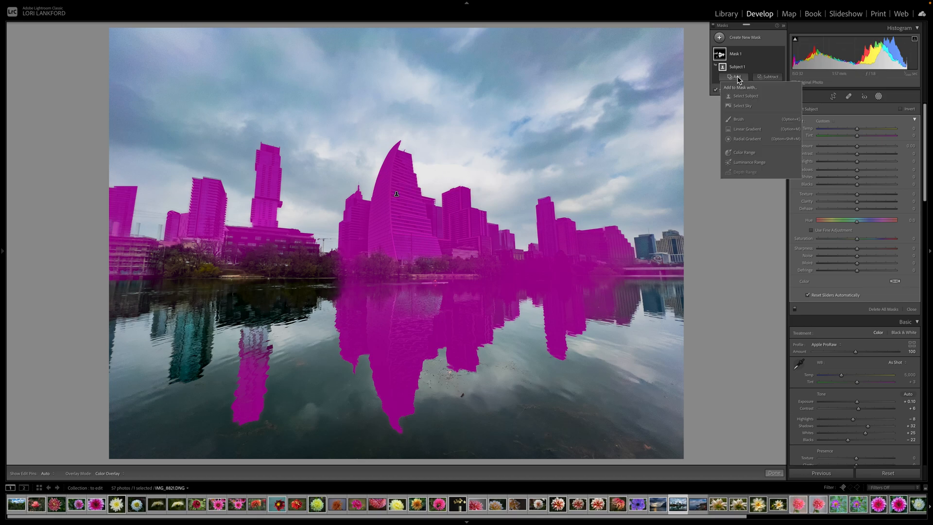
left_click(736, 120)
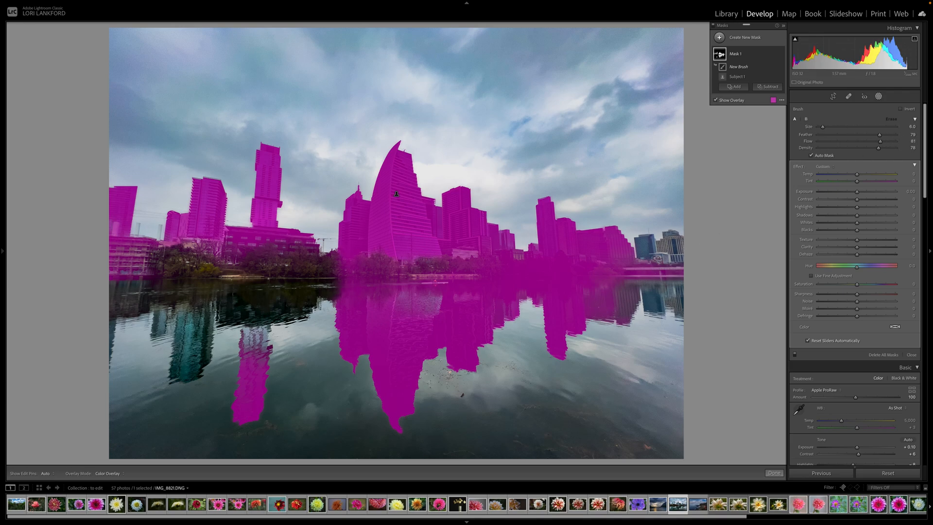
key("h")
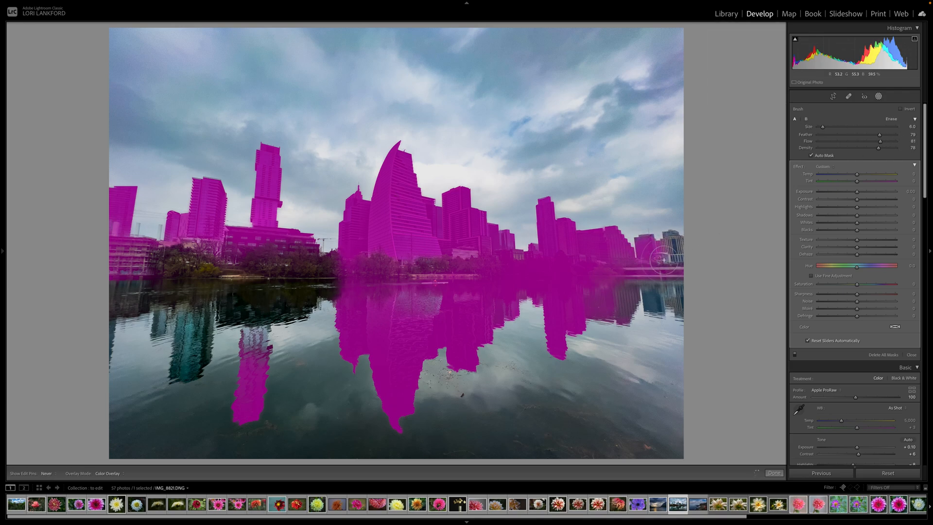
mouse_move(663, 260)
left_mouse_down()
mouse_move(677, 246)
mouse_move(668, 236)
left_mouse_up()
key("h")
mouse_move(252, 305)
left_mouse_down()
mouse_move(248, 363)
mouse_move(254, 308)
mouse_move(255, 356)
mouse_move(256, 320)
left_mouse_up()
mouse_move(176, 310)
left_mouse_down()
mouse_move(182, 374)
mouse_move(182, 347)
mouse_move(198, 345)
mouse_move(206, 318)
mouse_move(194, 367)
mouse_move(193, 340)
left_mouse_up()
mouse_move(159, 302)
left_mouse_down()
mouse_move(156, 336)
mouse_move(162, 311)
left_mouse_up()
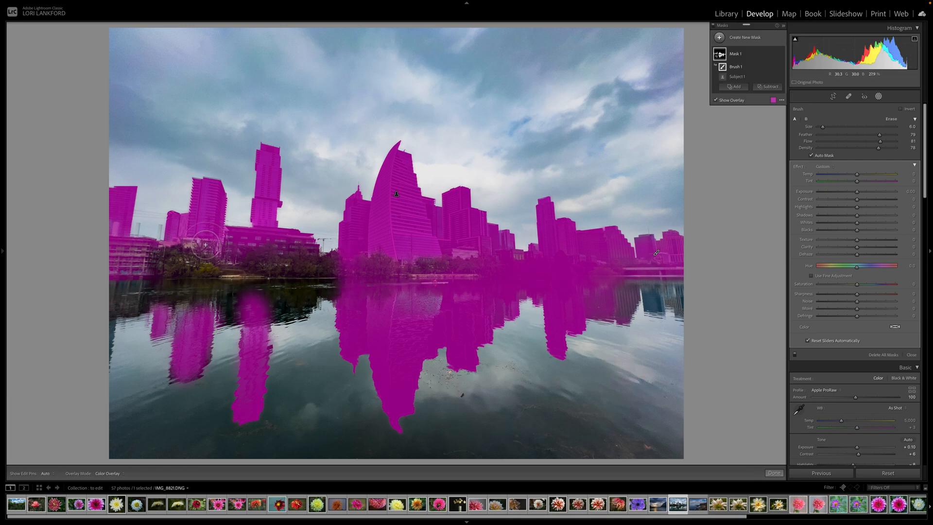
Extend the brushed mask over the low building's base by the shore and the reflections at the photo's right edge.
key("h")
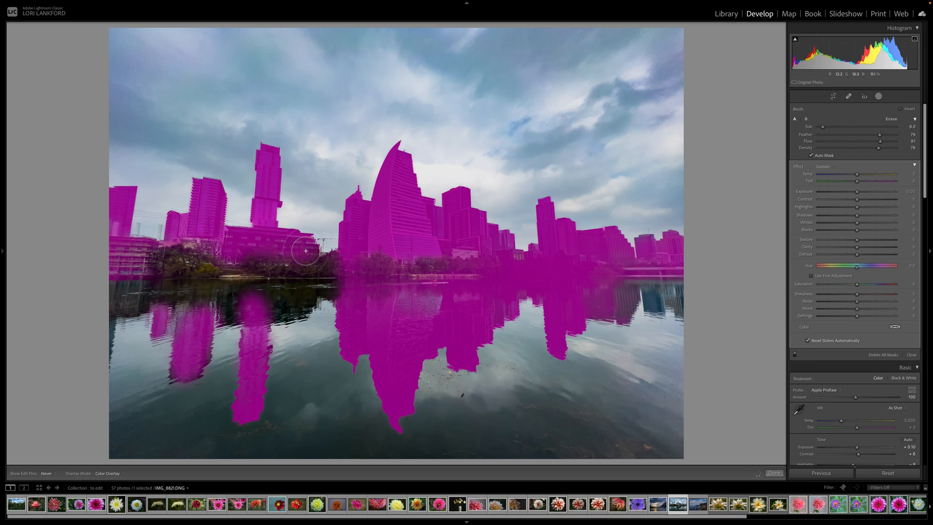
key("h")
key("h")
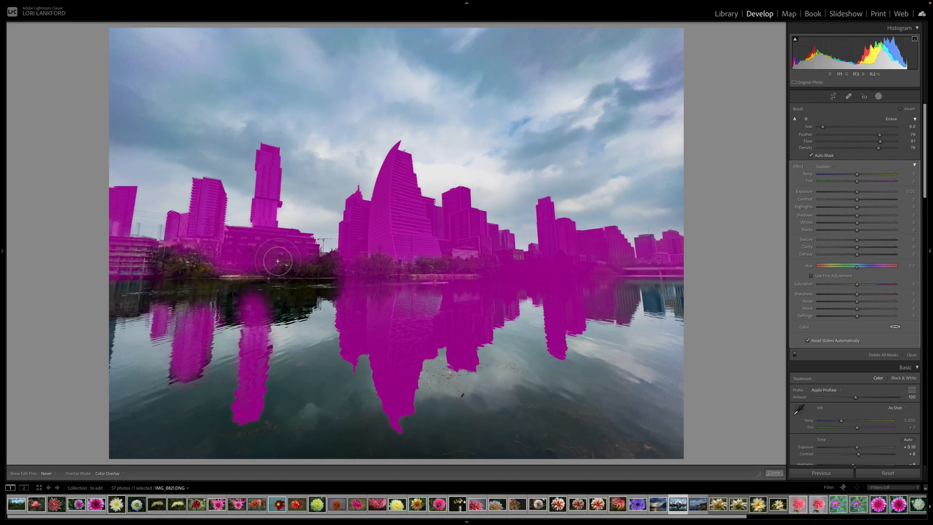
key("h")
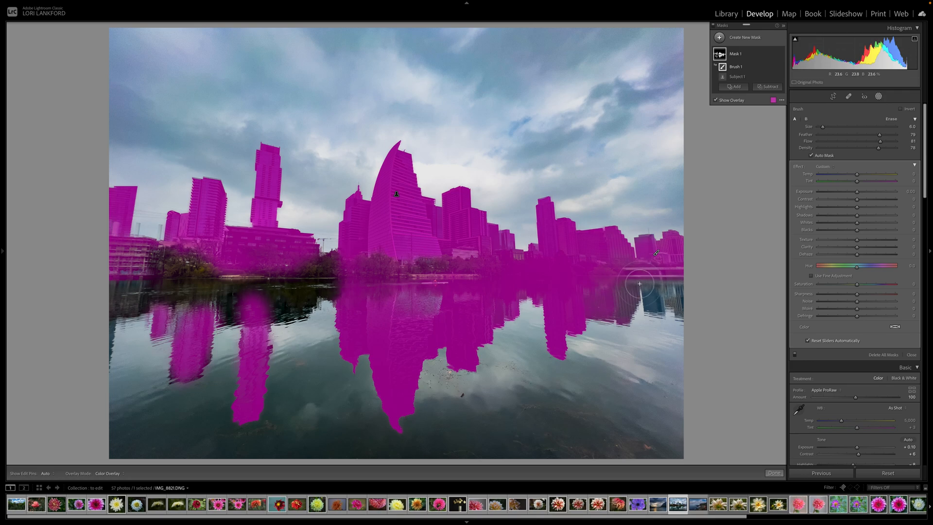
key("h")
mouse_move(646, 285)
left_mouse_down()
mouse_move(659, 299)
mouse_move(648, 291)
mouse_move(675, 287)
mouse_move(684, 306)
left_mouse_up()
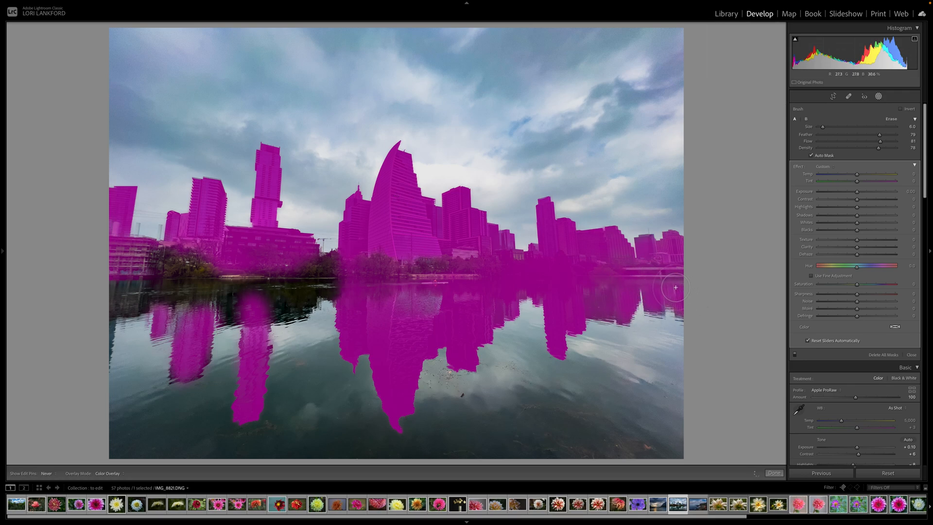
key("h")
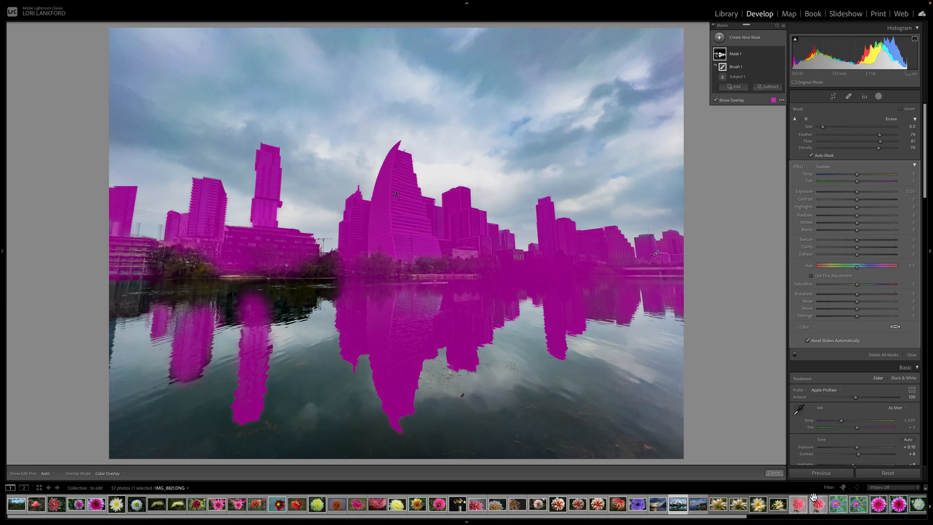
Hide the overlay and set the skyline mask's Texture to 28, Clarity to 39 and Exposure to 0.09.
left_click(715, 100)
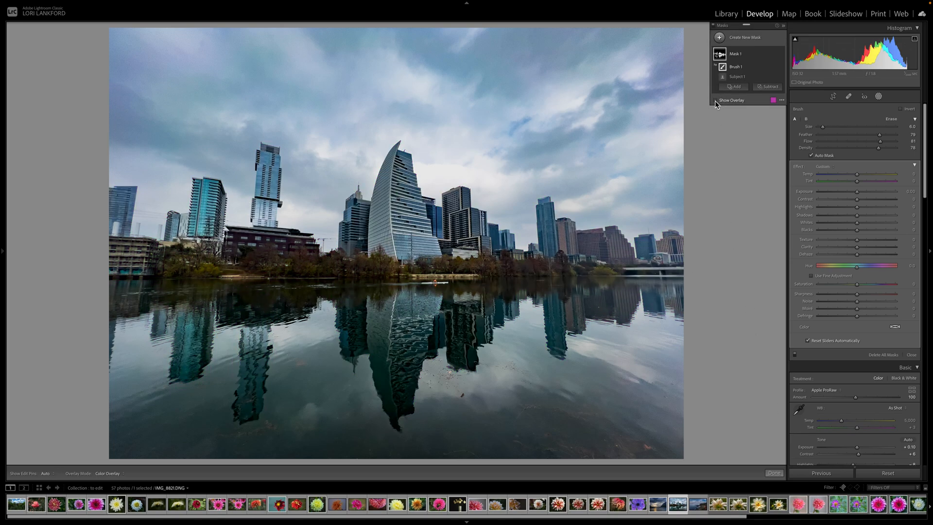
left_click(866, 246)
left_click(873, 247)
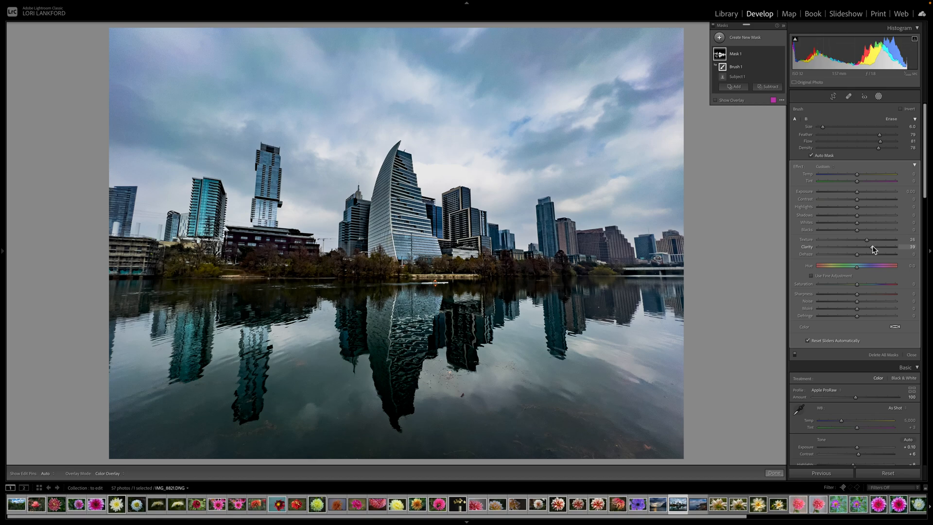
left_click_drag(857, 192, 858, 193)
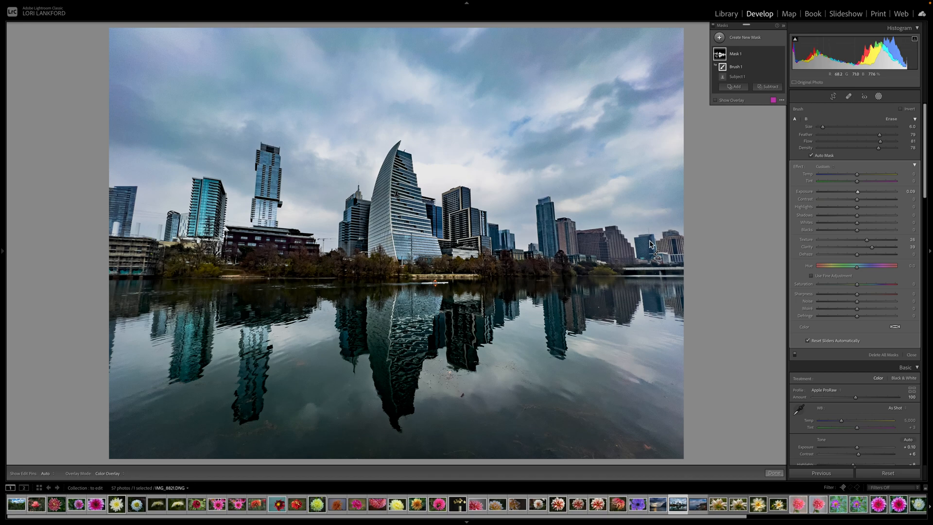
Compare the skyline photo before and after, and toggle Mask 1's visibility to judge its effect.
key("backslash")
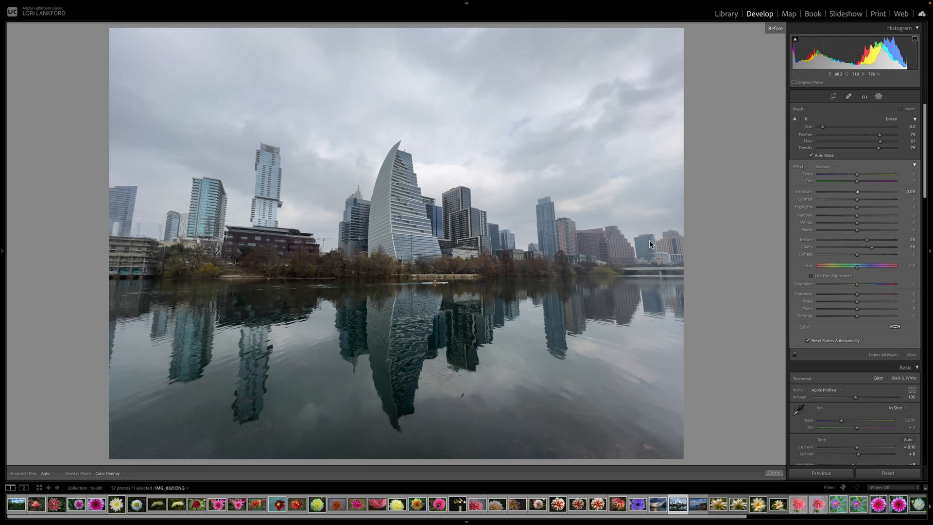
key("backslash")
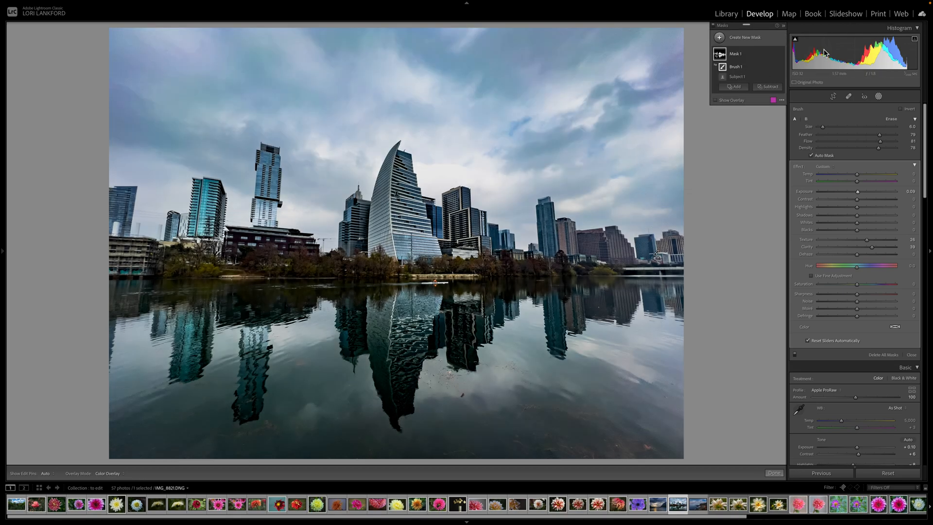
left_click(780, 55)
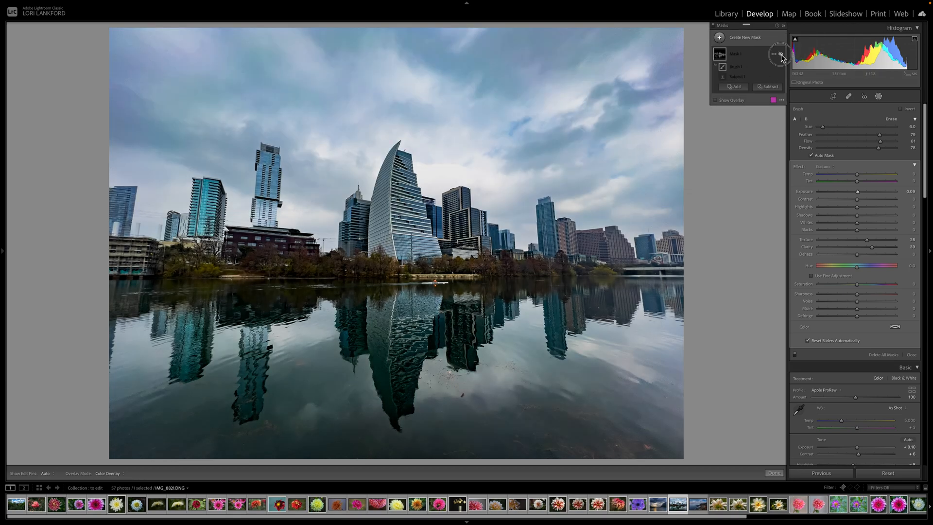
left_click(780, 55)
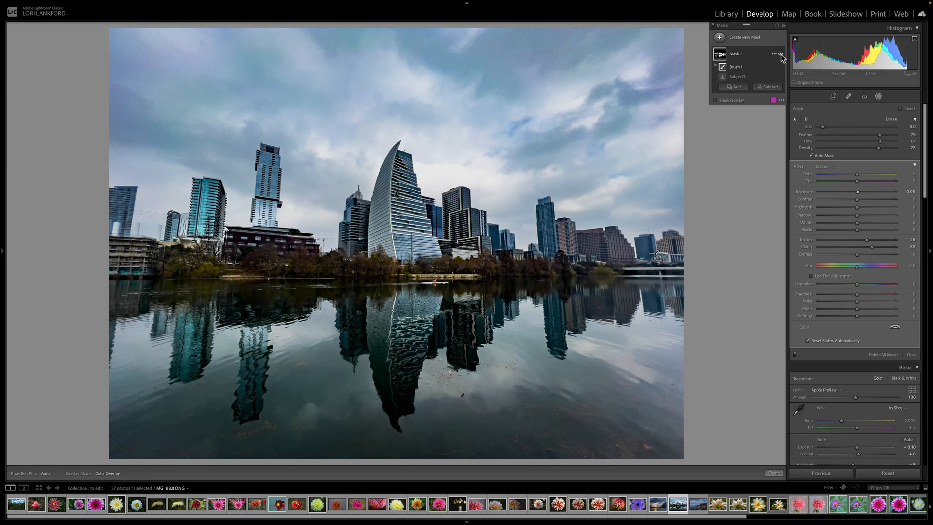
left_click(780, 55)
left_click(780, 55)
left_click(780, 55)
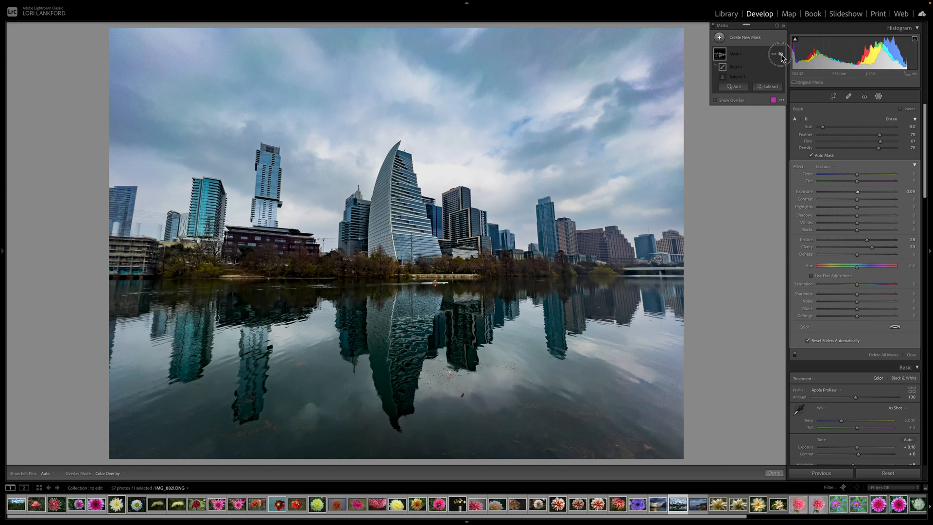
left_click(780, 55)
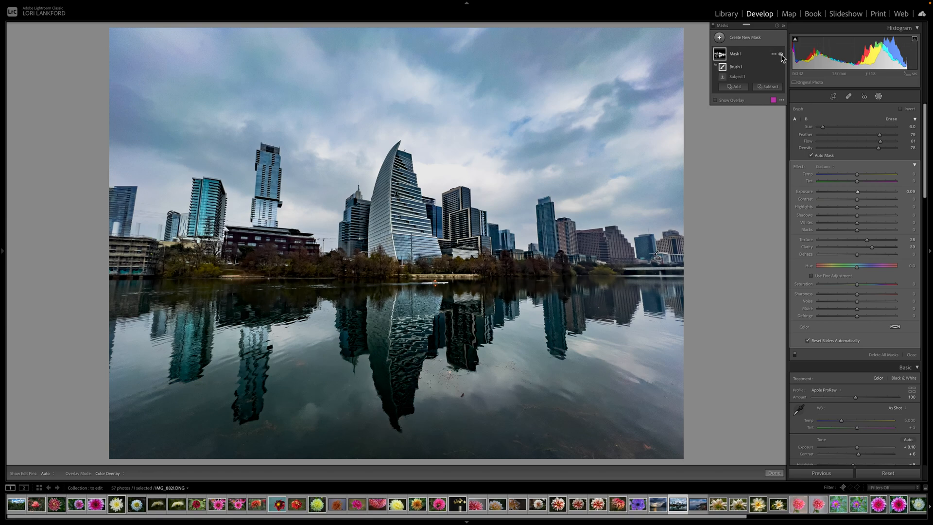
left_click(780, 55)
left_click(780, 55)
Delete the skyline subject mask and create a new mask with Select Sky.
left_click(774, 54)
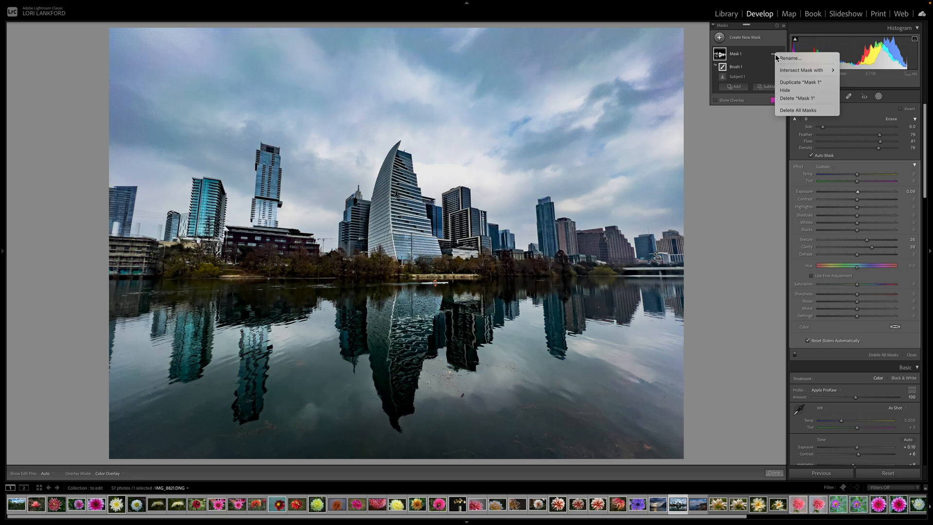
left_click(789, 98)
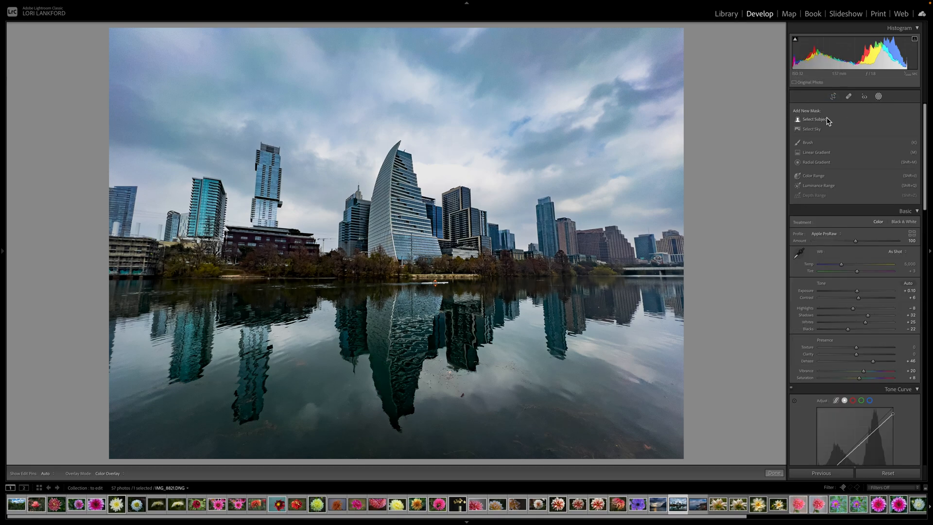
left_click(816, 130)
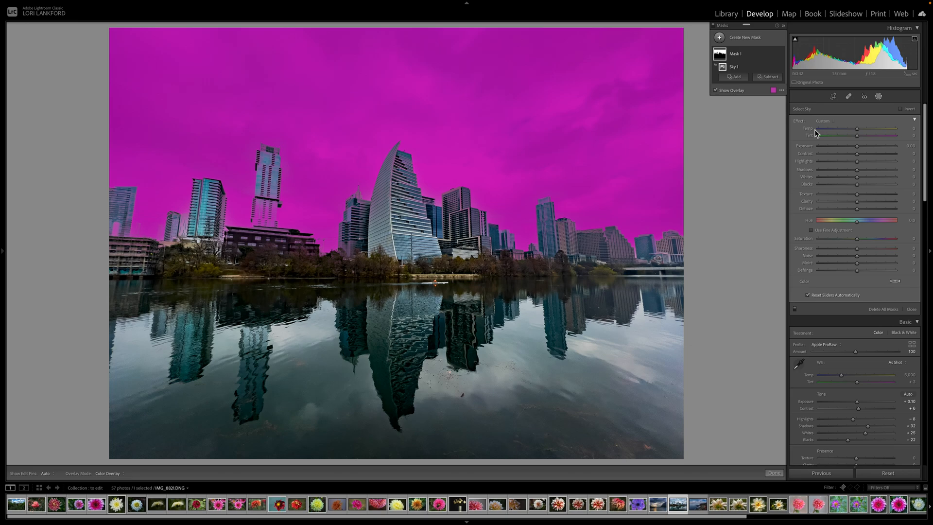
Subtract from the sky mask with a brush, painting over the buildings along the whole skyline.
left_click(766, 78)
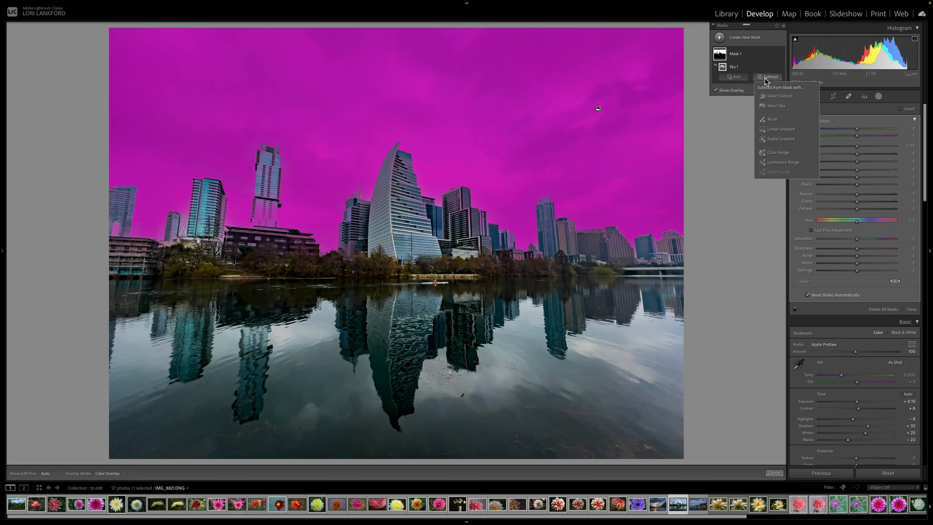
left_click(772, 120)
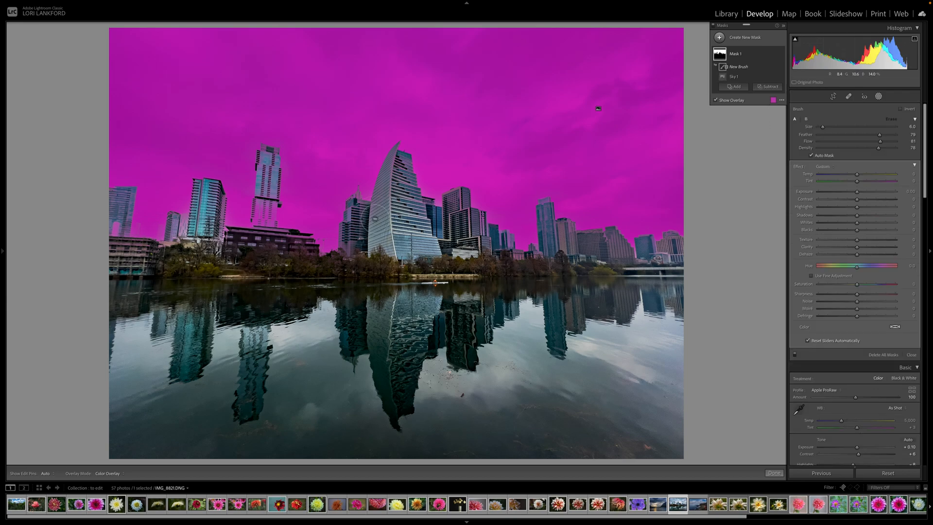
key("h")
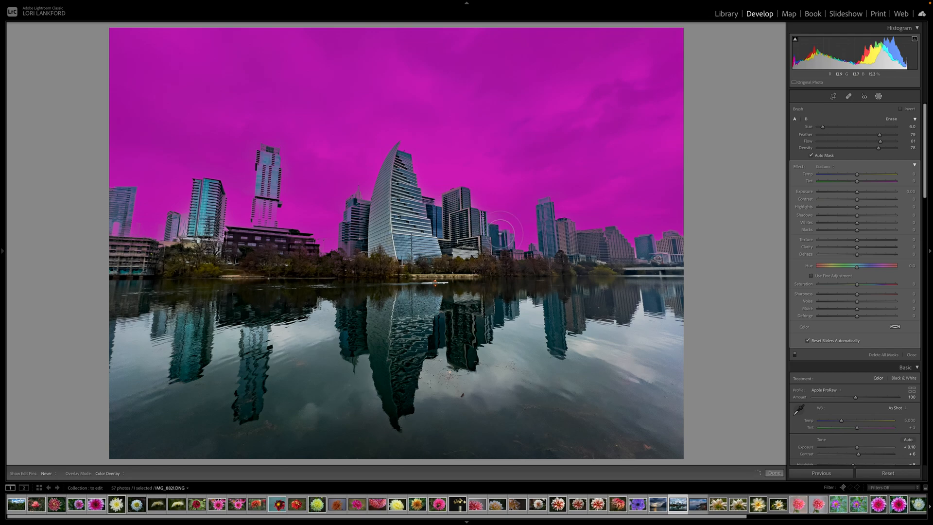
mouse_move(526, 255)
left_mouse_down()
mouse_move(480, 237)
mouse_move(448, 202)
mouse_move(434, 217)
mouse_move(437, 238)
left_mouse_up()
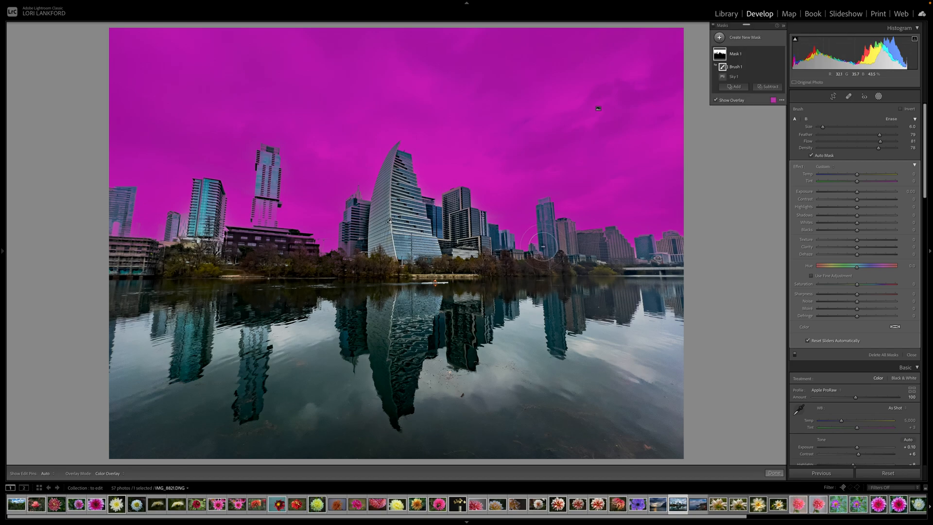
key("h")
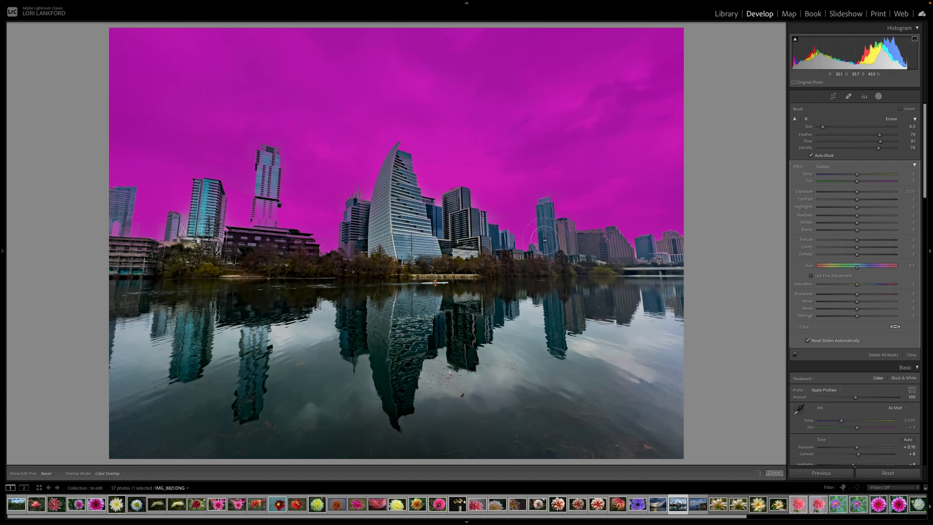
left_click_drag(570, 225, 679, 251)
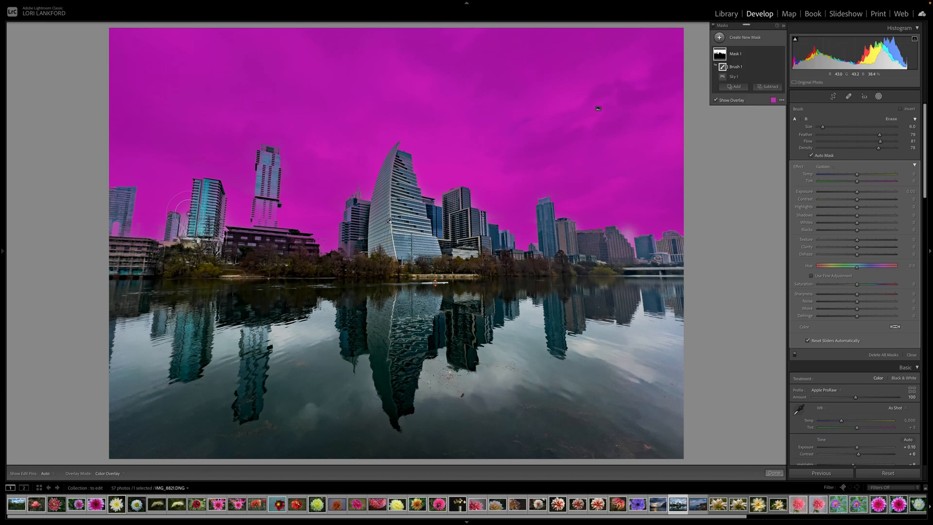
mouse_move(262, 218)
left_mouse_down()
mouse_move(268, 166)
mouse_move(260, 241)
mouse_move(229, 228)
mouse_move(339, 245)
mouse_move(289, 244)
mouse_move(191, 185)
mouse_move(216, 207)
mouse_move(224, 201)
mouse_move(189, 242)
mouse_move(167, 226)
mouse_move(155, 248)
mouse_move(114, 233)
mouse_move(113, 203)
mouse_move(127, 192)
mouse_move(112, 247)
mouse_move(132, 260)
mouse_move(176, 259)
mouse_move(311, 231)
mouse_move(355, 248)
left_mouse_up()
Switch the subtracting brush to Erase at size 4.0 and restore the sky mask around the building edges.
left_click(891, 119)
key("bracketleft")
key("bracketleft")
key("bracketleft")
left_click_drag(631, 228, 641, 256)
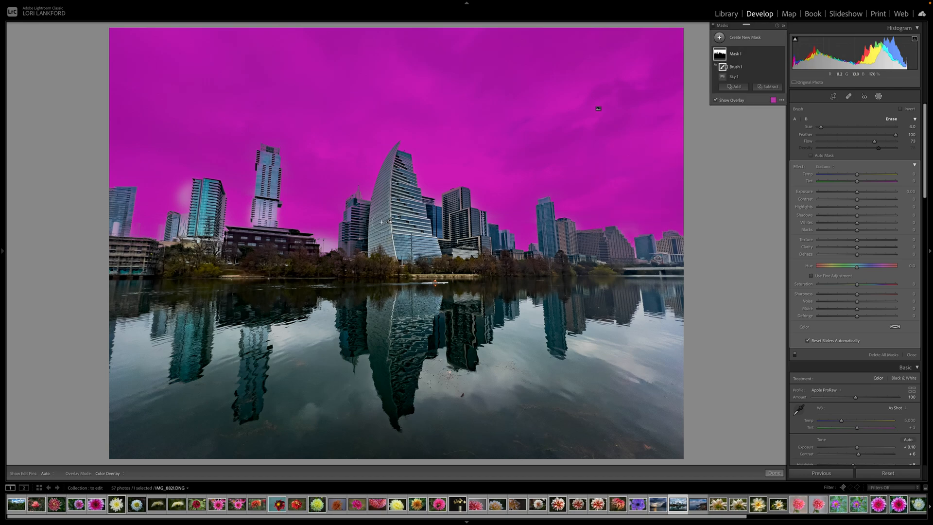
mouse_move(335, 249)
left_mouse_down()
mouse_move(320, 250)
mouse_move(343, 243)
mouse_move(311, 227)
mouse_move(282, 228)
left_mouse_up()
mouse_move(158, 239)
left_mouse_down()
mouse_move(184, 189)
mouse_move(187, 208)
mouse_move(194, 174)
mouse_move(247, 181)
mouse_move(255, 233)
left_mouse_up()
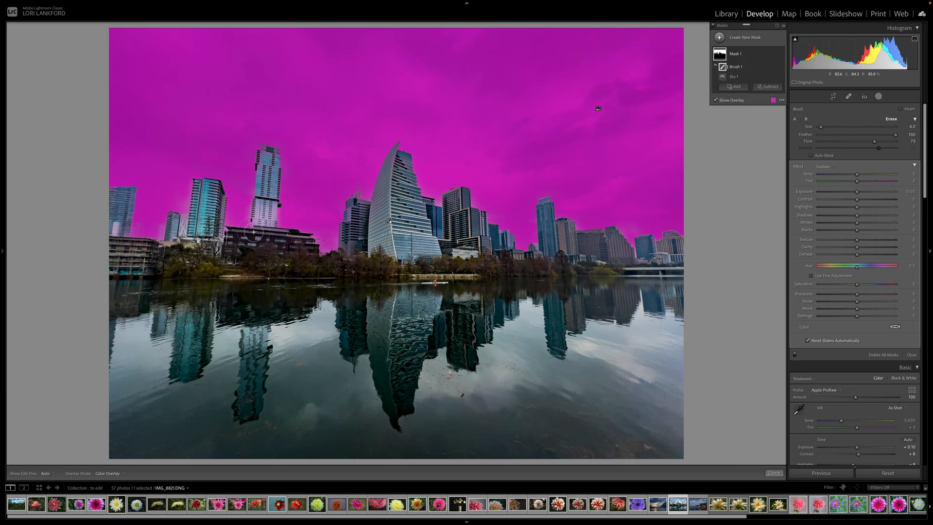
Hide the overlay, set the sky mask's Temp to -6, Exposure to -0.15 and Whites to 20, and toggle the mask's visibility.
left_click(715, 100)
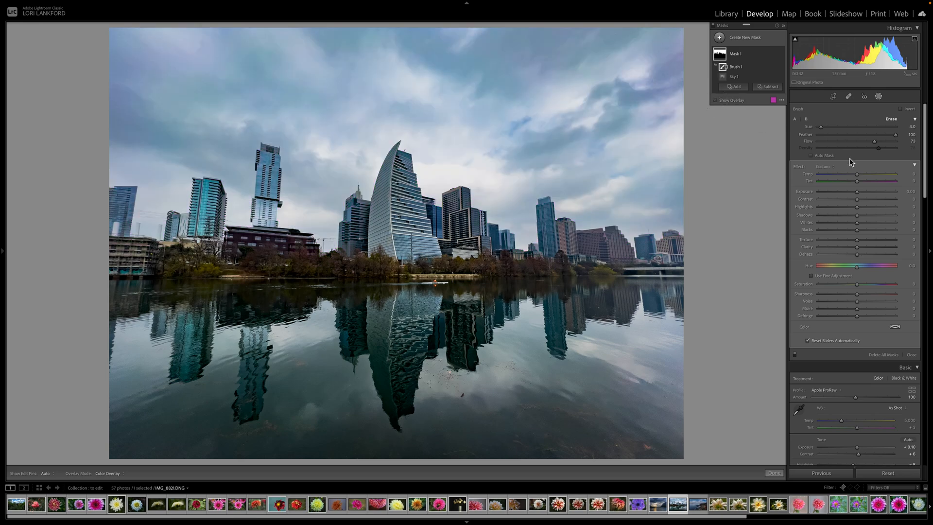
left_click_drag(857, 178, 865, 222)
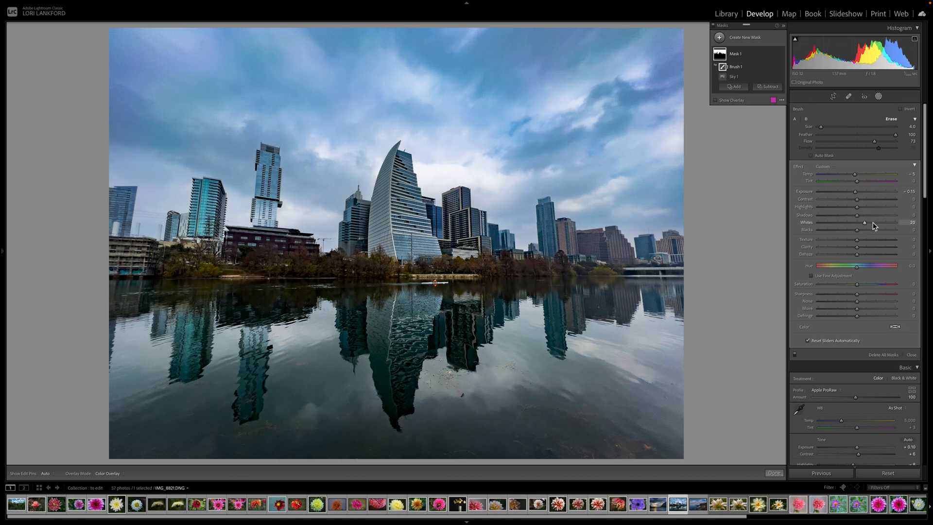
mouse_move(777, 52)
left_click(781, 54)
left_click(781, 55)
Set the sky mask's Clarity to 5 and Dehaze to 22.
left_click(866, 247)
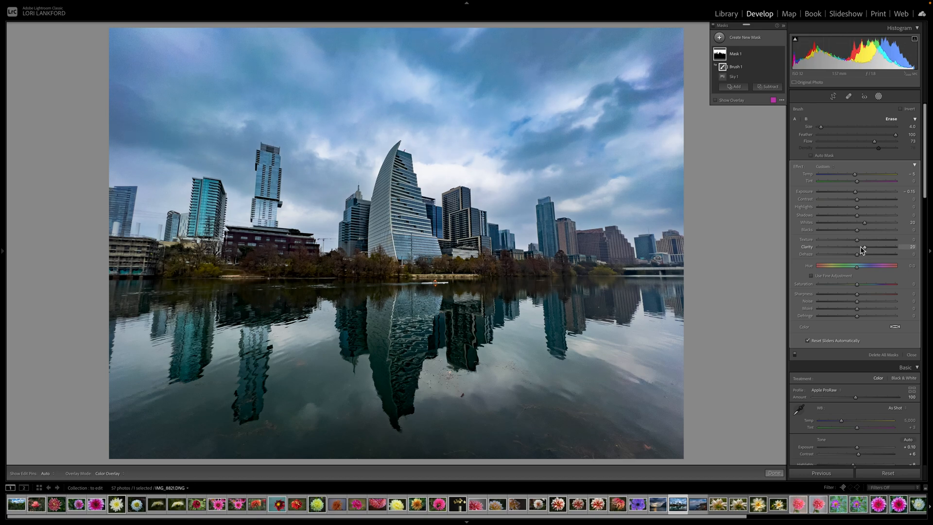
left_click(858, 247)
left_click(866, 254)
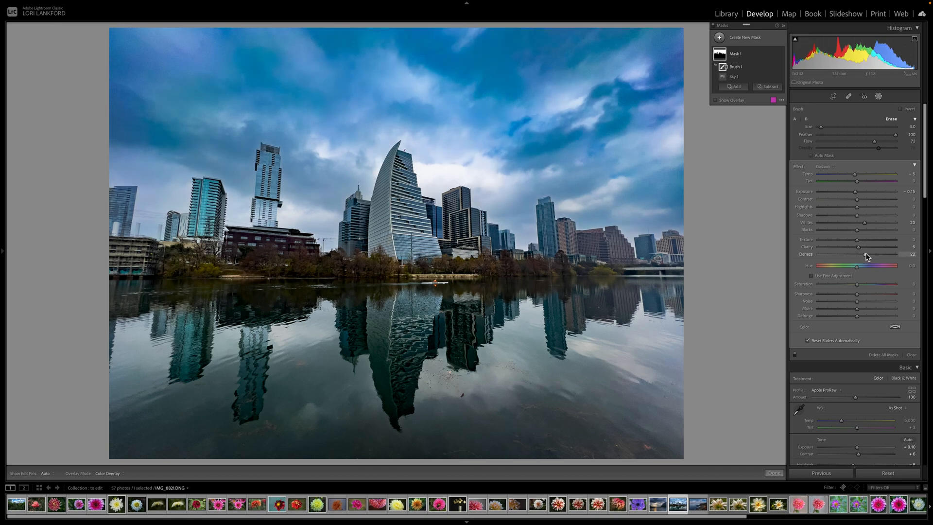
Set the sky mask's Temp to 0.
left_click(856, 175)
left_click_drag(857, 175, 857, 176)
mouse_move(781, 57)
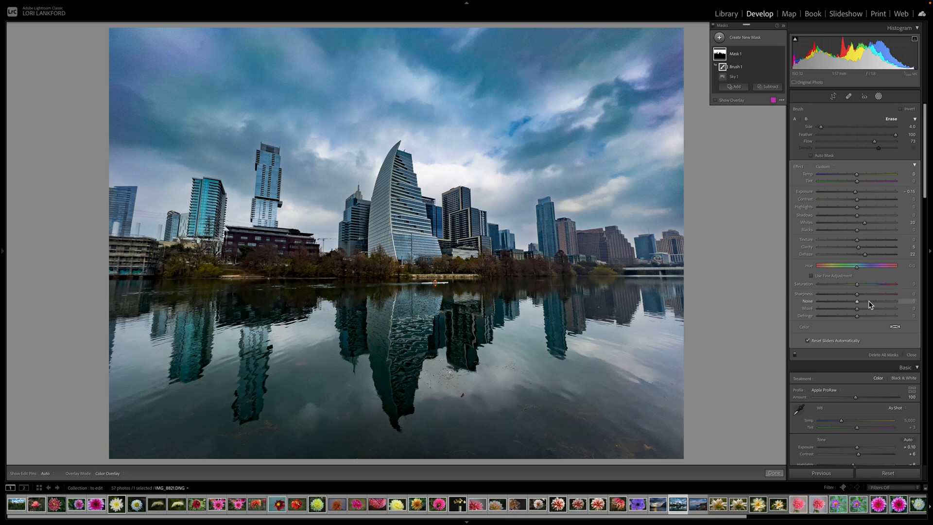
Set the sky mask's Sharpness to 14 and Noise to 53.
left_click_drag(870, 304, 875, 304)
left_click(869, 308)
left_click_drag(857, 294, 862, 294)
left_click_drag(873, 302, 877, 304)
Toggle the sky mask's visibility to compare the photo with and without it, and finish masking.
left_click(781, 55)
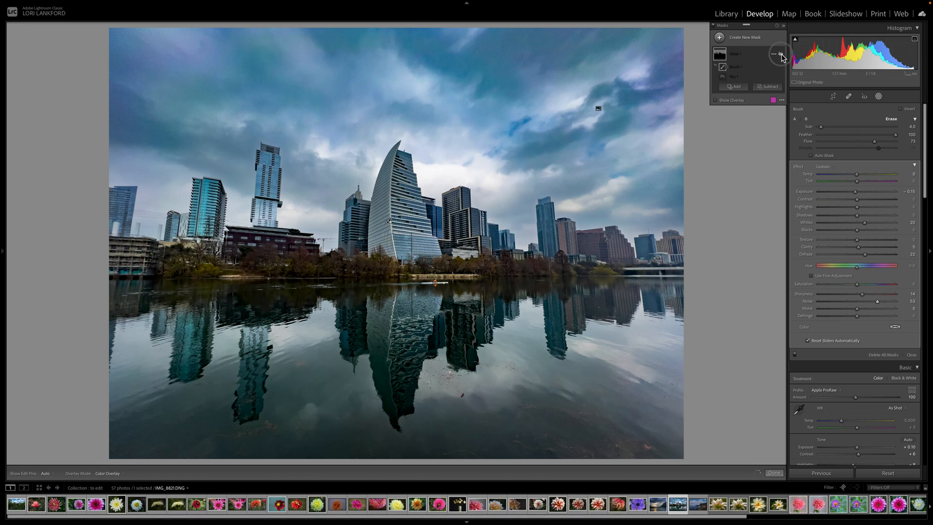
left_click(781, 54)
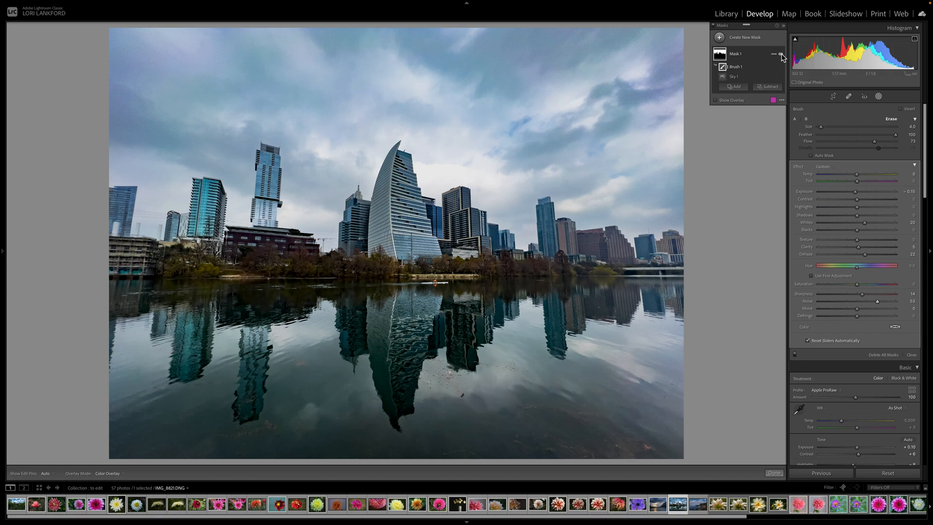
left_click(780, 54)
left_click(780, 55)
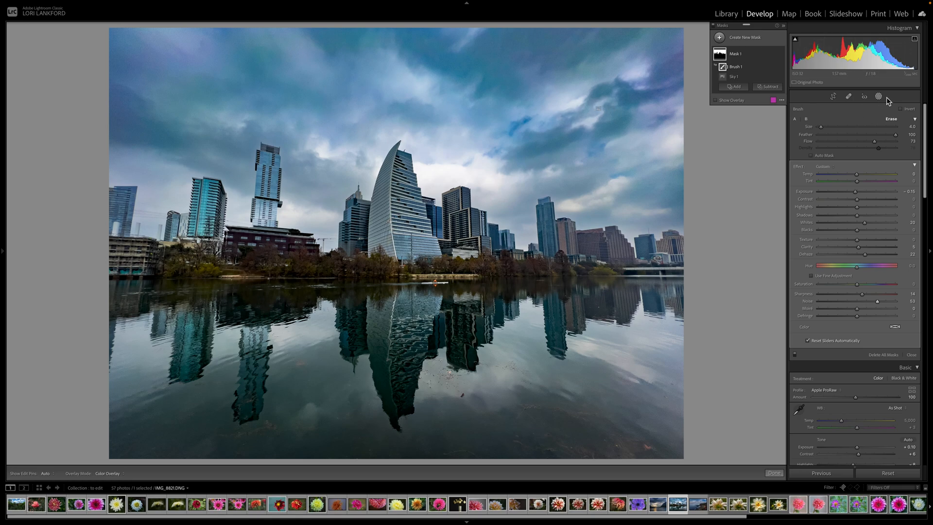
left_click(777, 473)
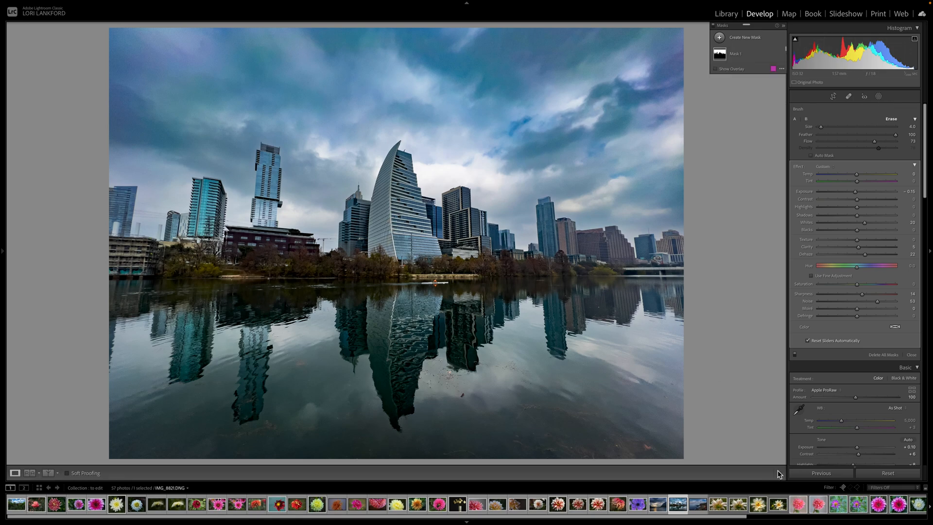
Reopen masking, add a Select Subject mask to the skyline photo and invert it.
left_click(879, 97)
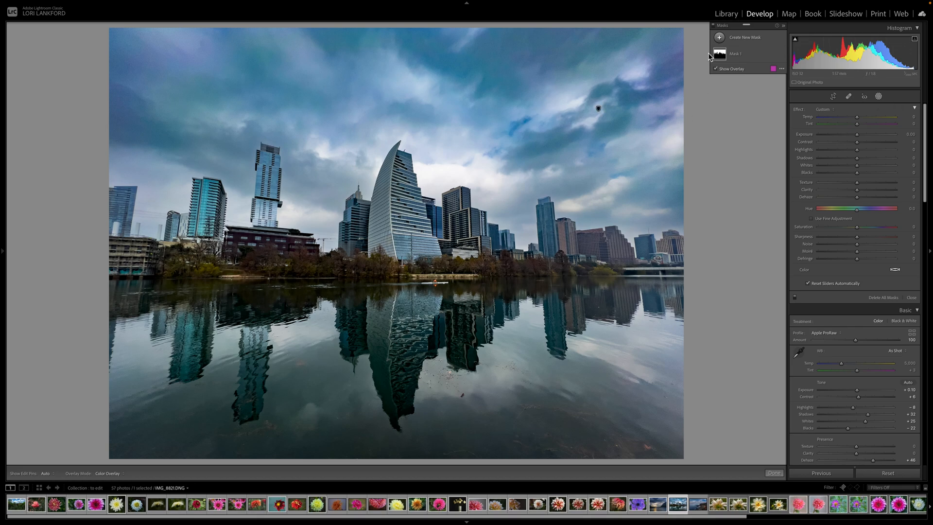
left_click(723, 38)
left_click(763, 53)
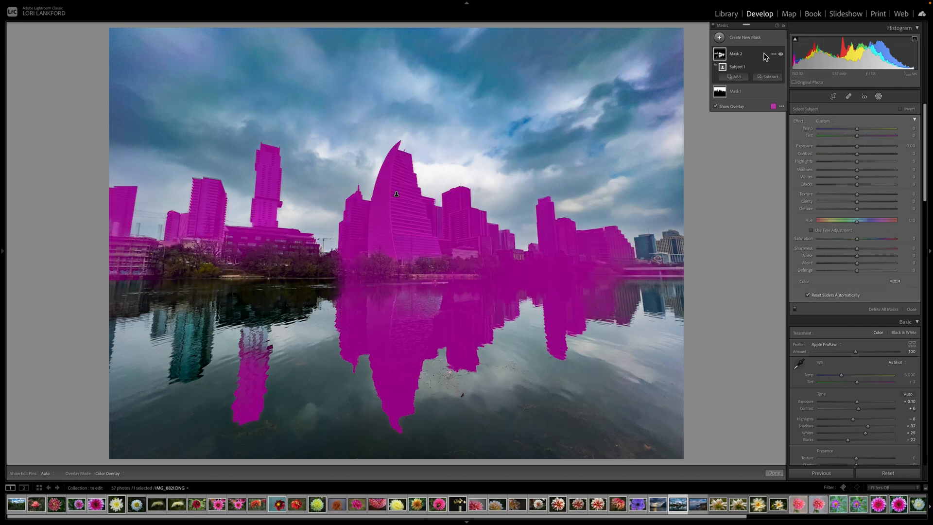
left_click(900, 109)
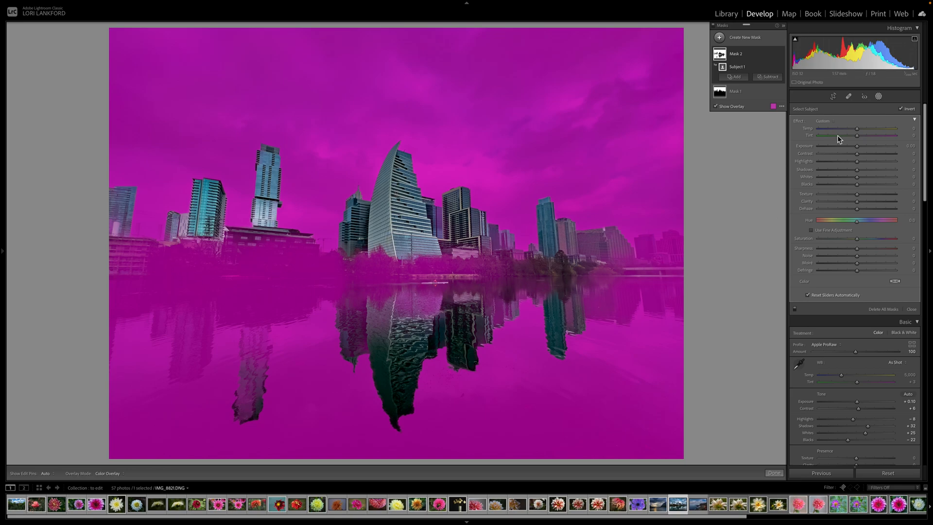
Hide the mask overlay and set the inverted subject mask's Exposure to 0.10.
left_click(715, 106)
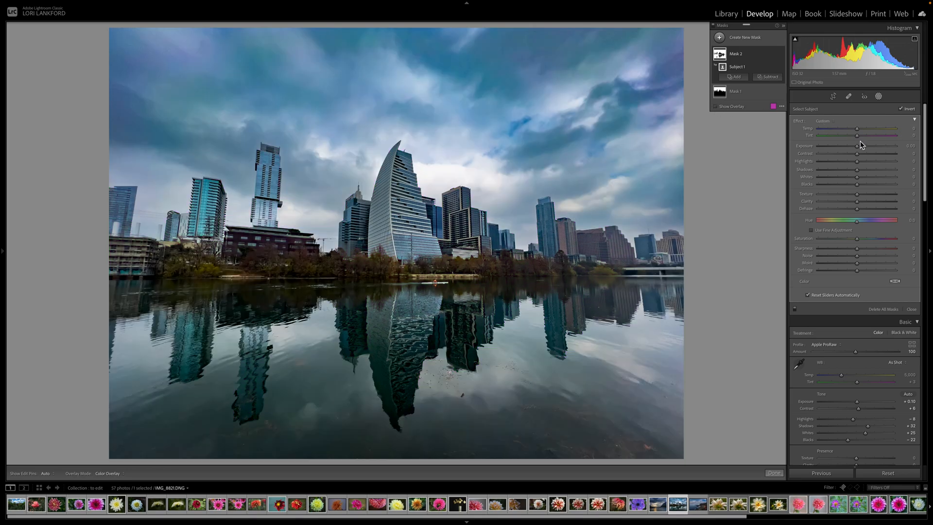
left_click_drag(858, 147, 861, 149)
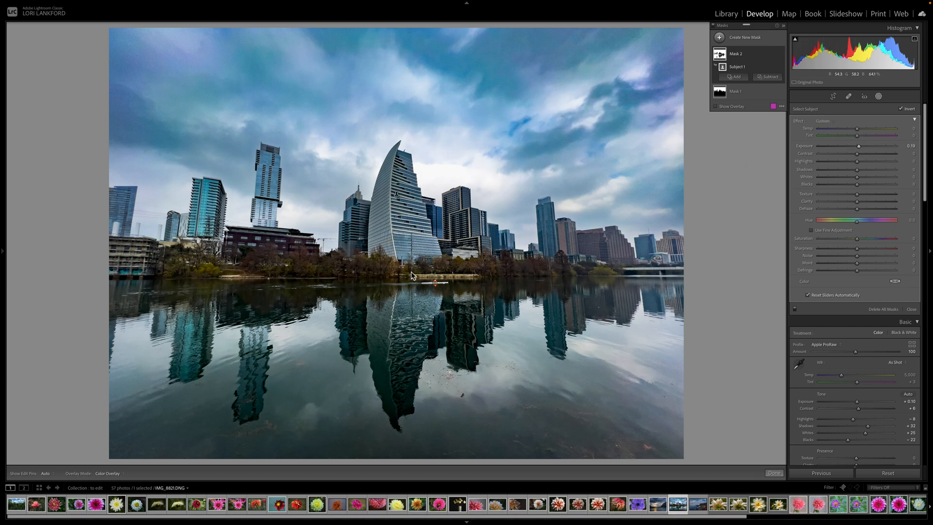
Toggle the inverted subject mask's visibility repeatedly to compare the photo with and without its adjustment.
left_click(781, 55)
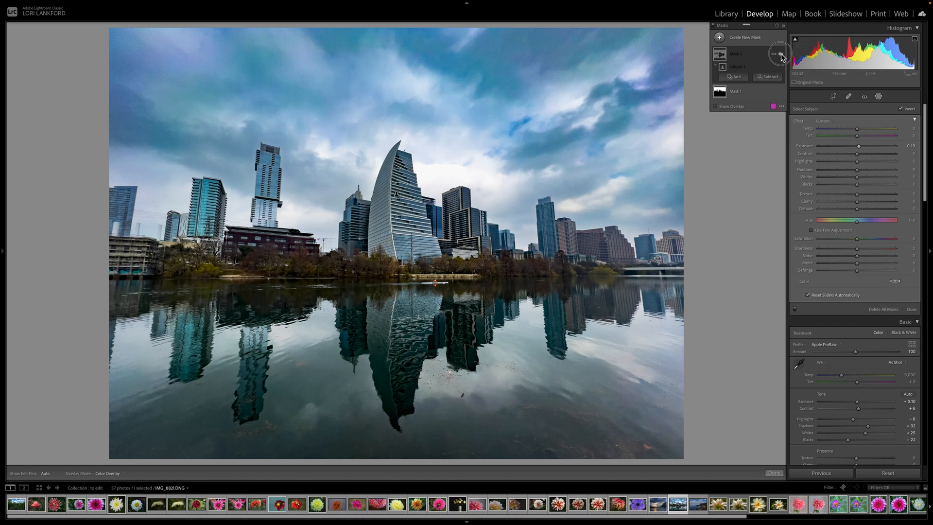
left_click(781, 54)
left_click(780, 54)
left_click(781, 55)
left_click(780, 54)
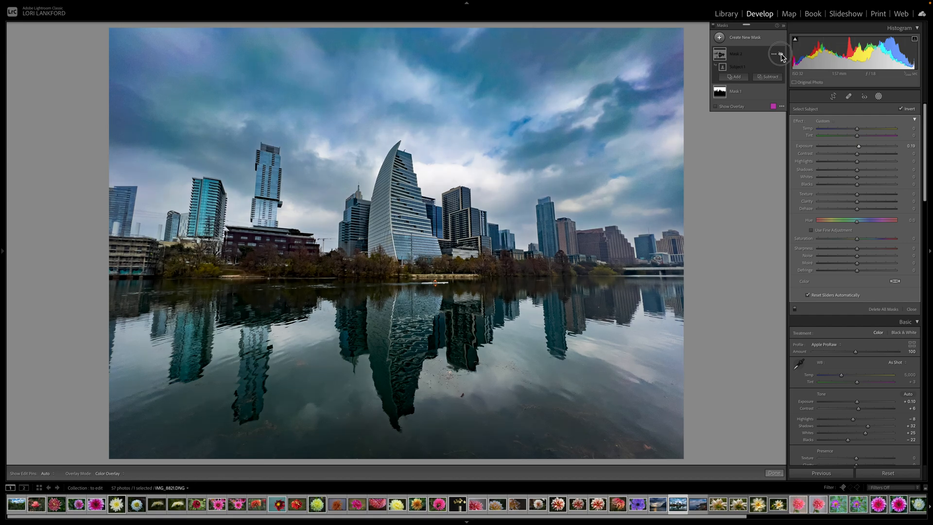
left_click(781, 55)
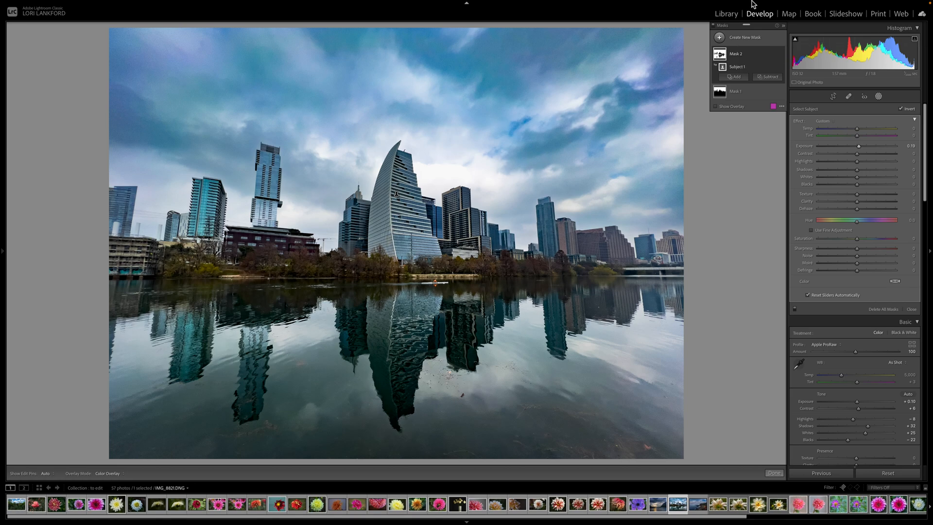
mouse_move(753, 4)
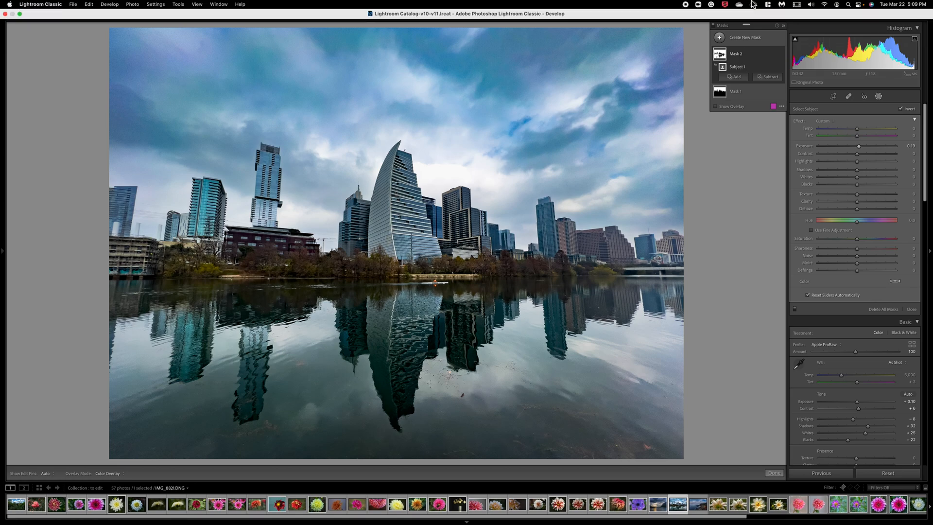